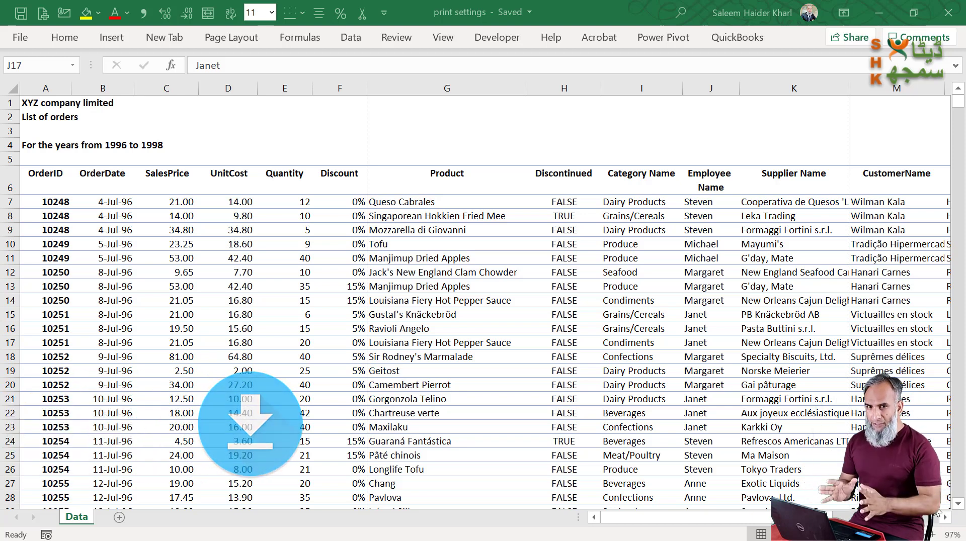
- Check the orders data extent from OrderID to Revenue, then open the 138-page Print preview
{"action": "left_click", "coordinate": [61, 198]}
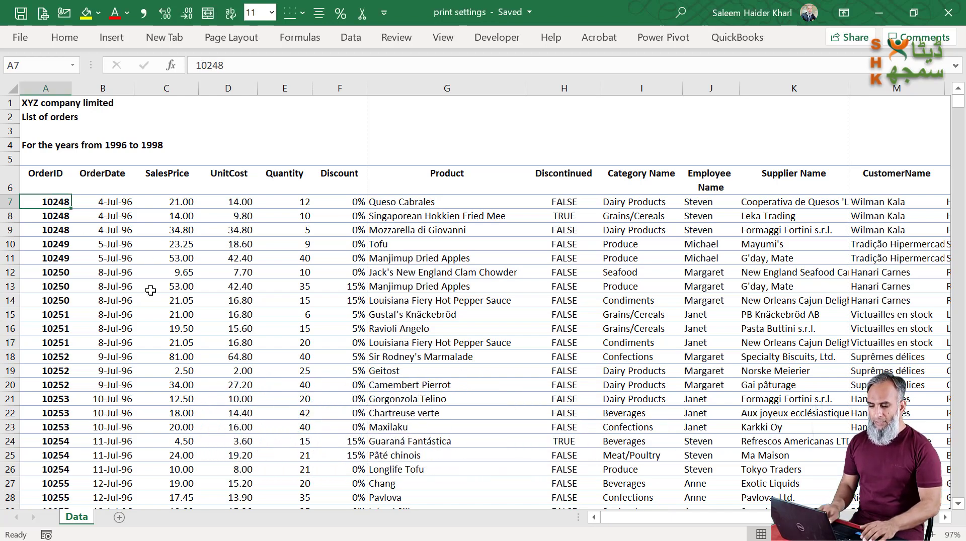
{"action": "key", "text": "ctrl+Down"}
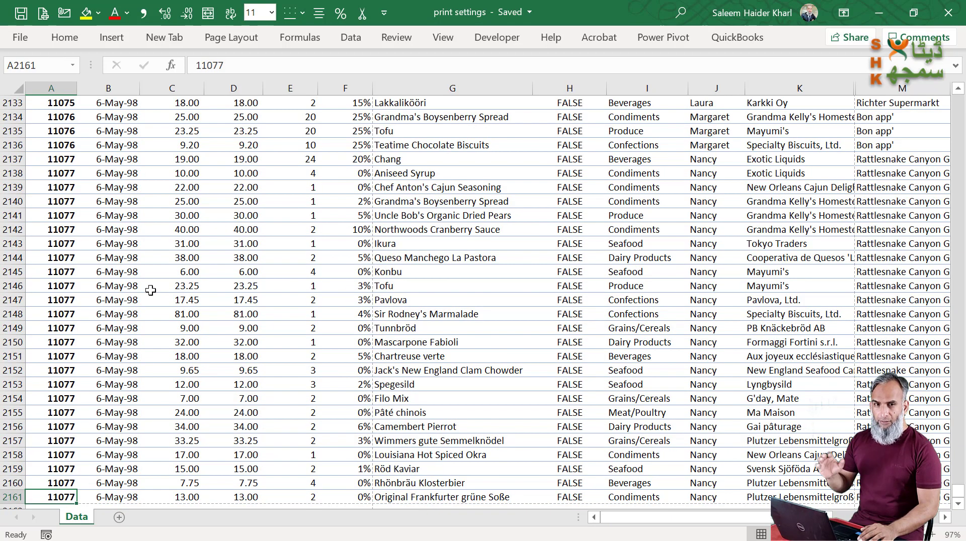
{"action": "key", "text": "ctrl+Up"}
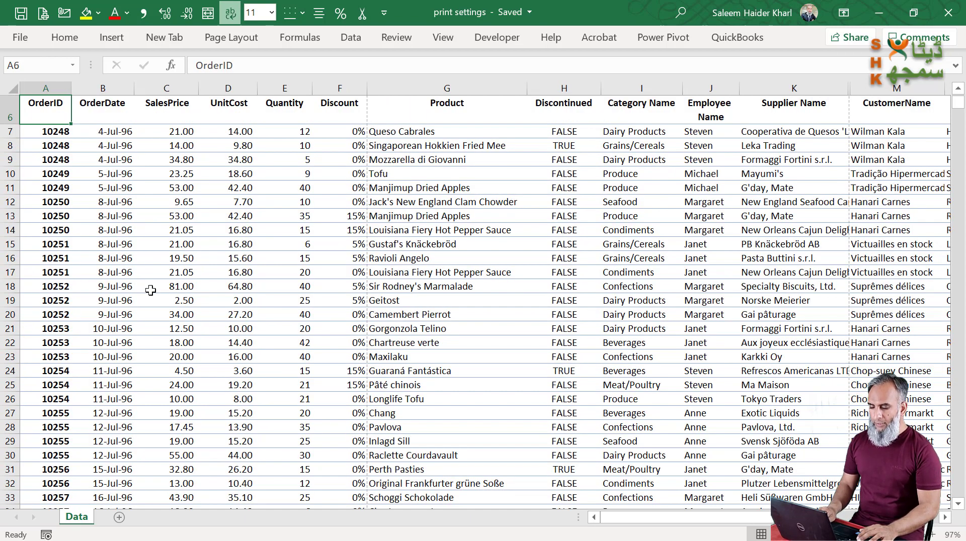
{"action": "key", "text": "ctrl+Right"}
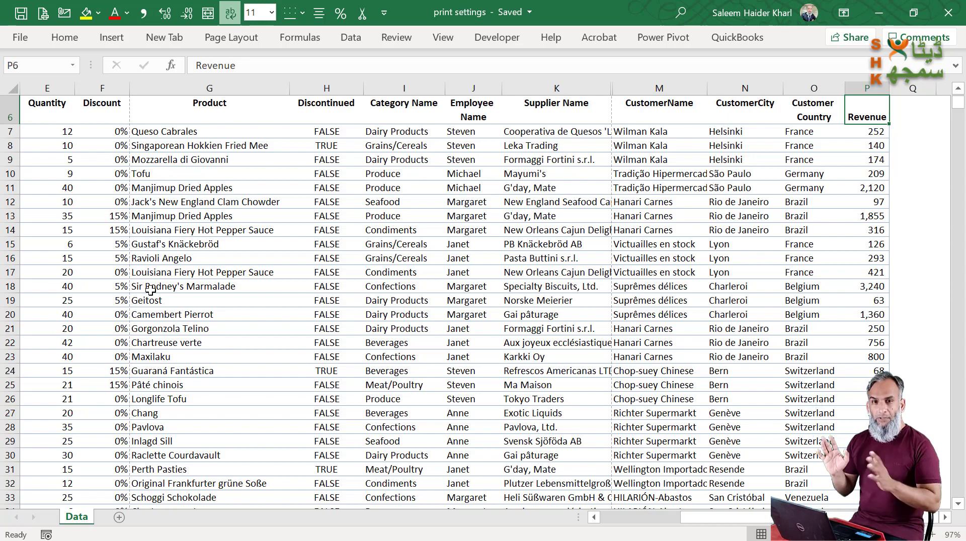
{"action": "key", "text": "ctrl+Left"}
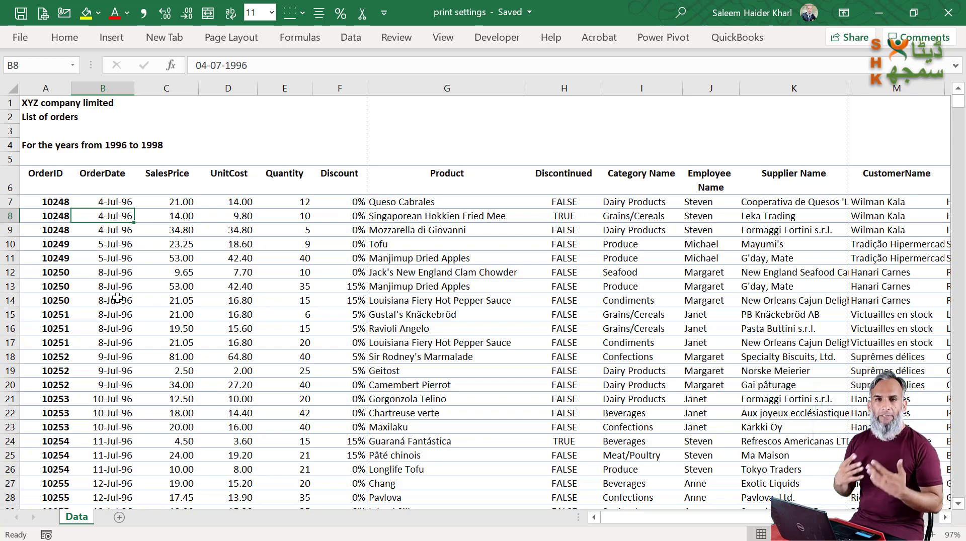
{"action": "left_click", "coordinate": [248, 258]}
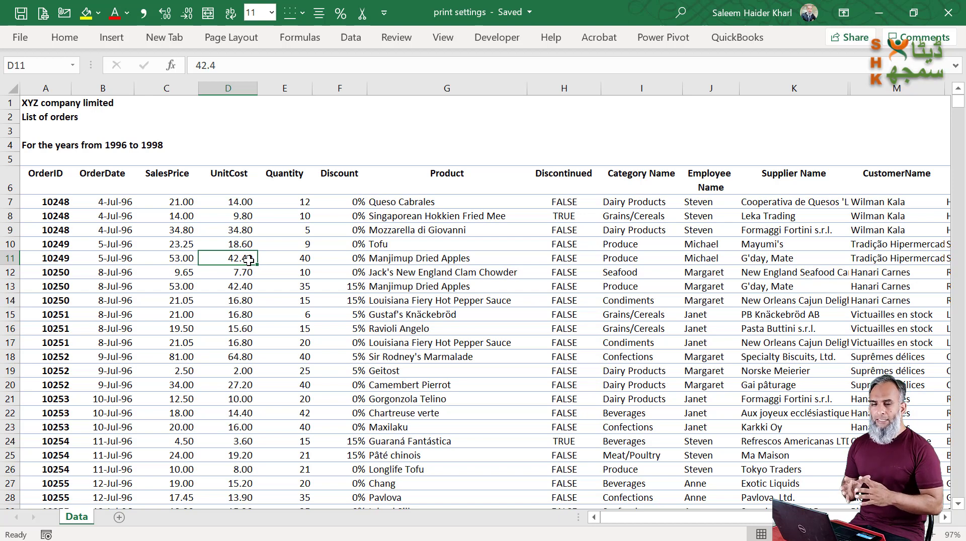
{"action": "key", "text": "ctrl+p"}
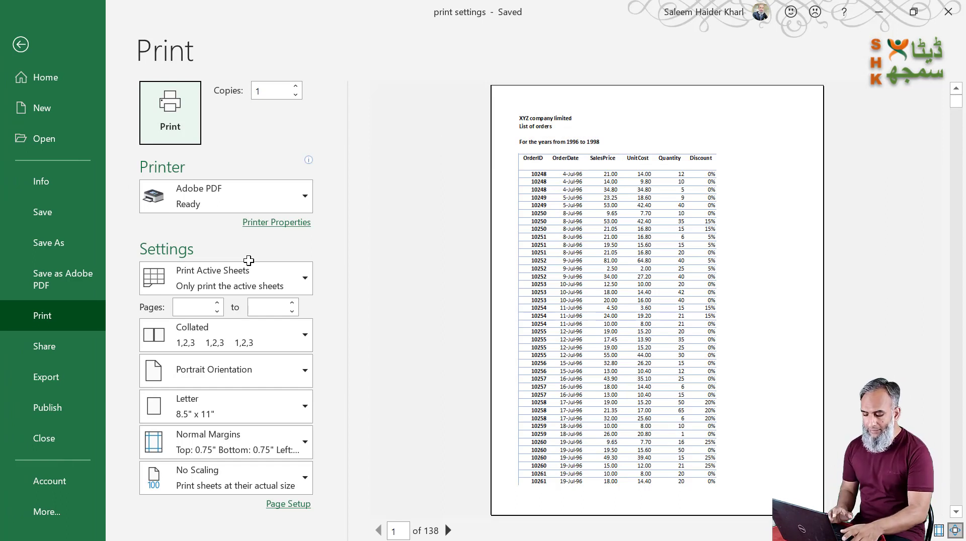
- Close the preview and reopen it through File > Print
{"action": "key", "text": "Escape"}
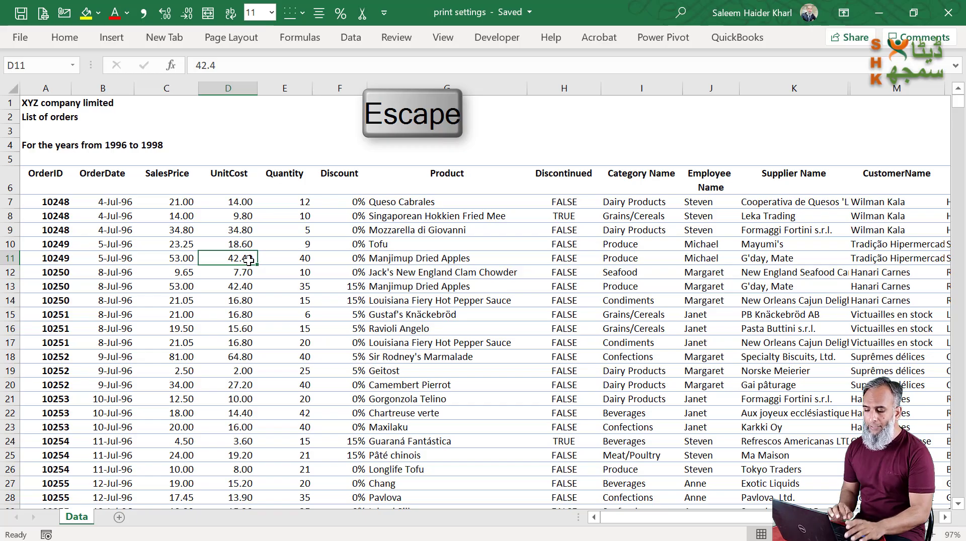
{"action": "left_click", "coordinate": [21, 40]}
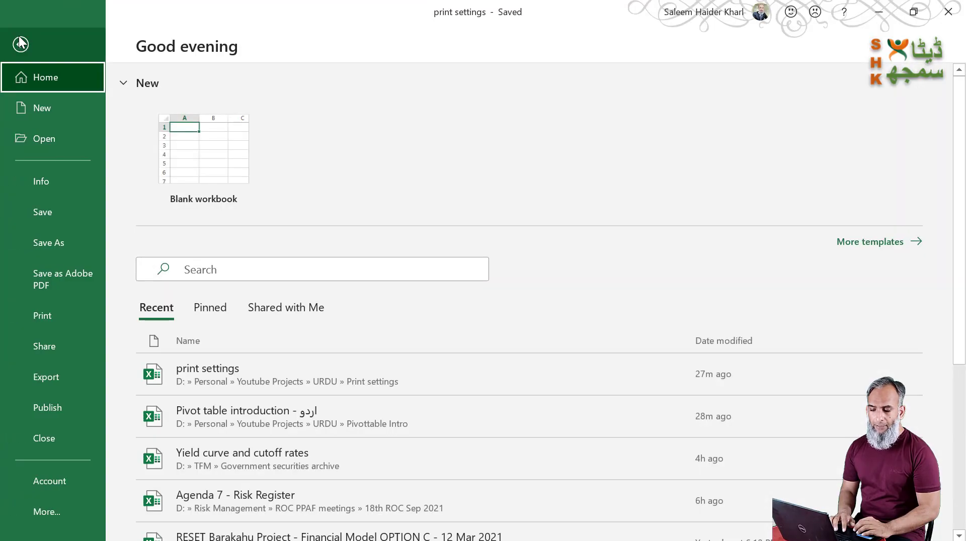
{"action": "left_click", "coordinate": [68, 317]}
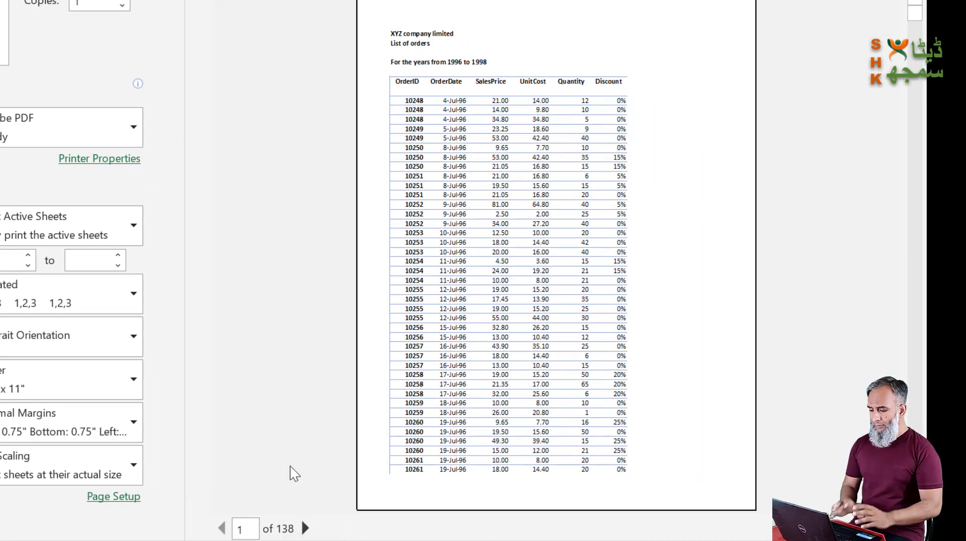
- Step through several preview pages, scroll the page, then return to the Data worksheet
{"action": "left_click", "coordinate": [305, 530]}
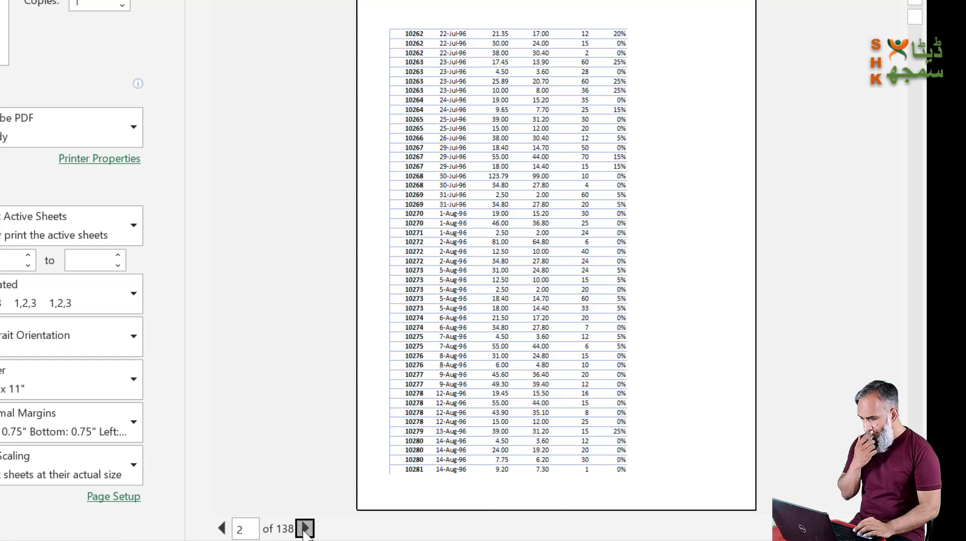
{"action": "left_click", "coordinate": [306, 530]}
{"action": "left_click", "coordinate": [305, 529]}
{"action": "left_click", "coordinate": [306, 530]}
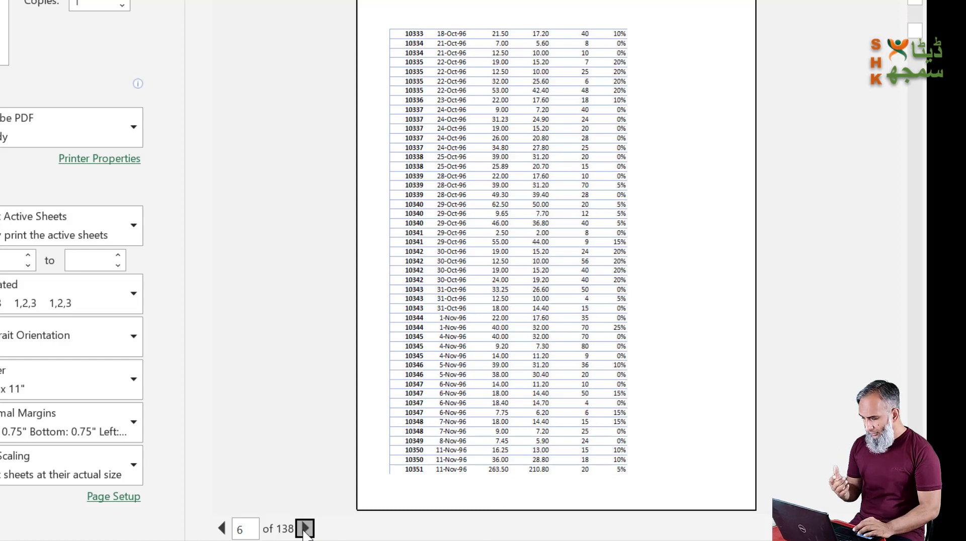
{"action": "left_click", "coordinate": [305, 529]}
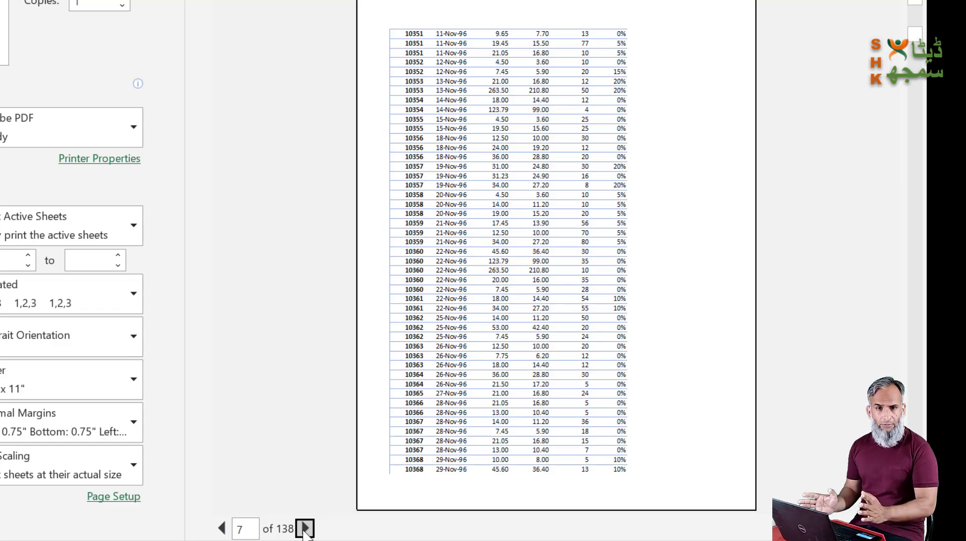
{"action": "left_click", "coordinate": [306, 529]}
{"action": "scroll", "coordinate": [212, 231], "scroll_direction": "down", "scroll_amount": 2}
{"action": "scroll", "coordinate": [211, 231], "scroll_direction": "down", "scroll_amount": 20}
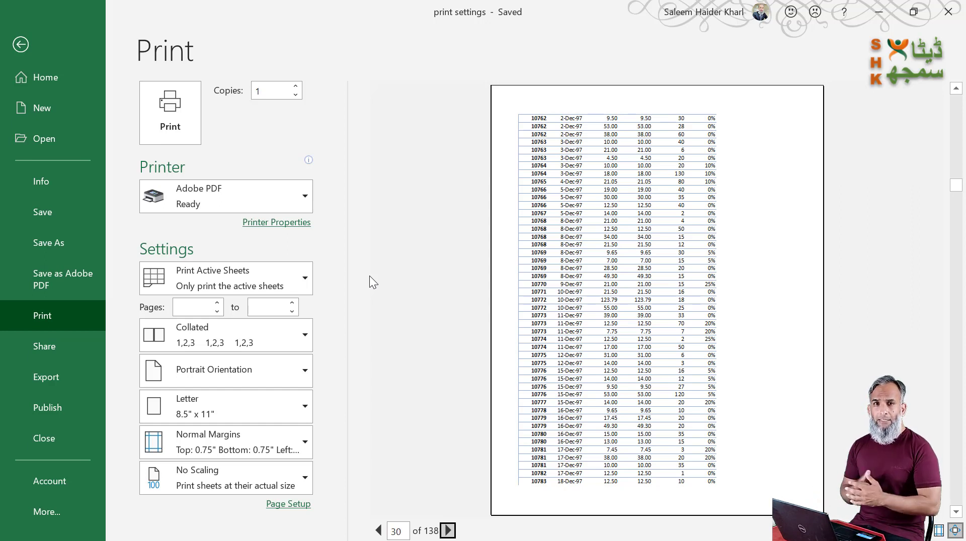
{"action": "left_click", "coordinate": [20, 44]}
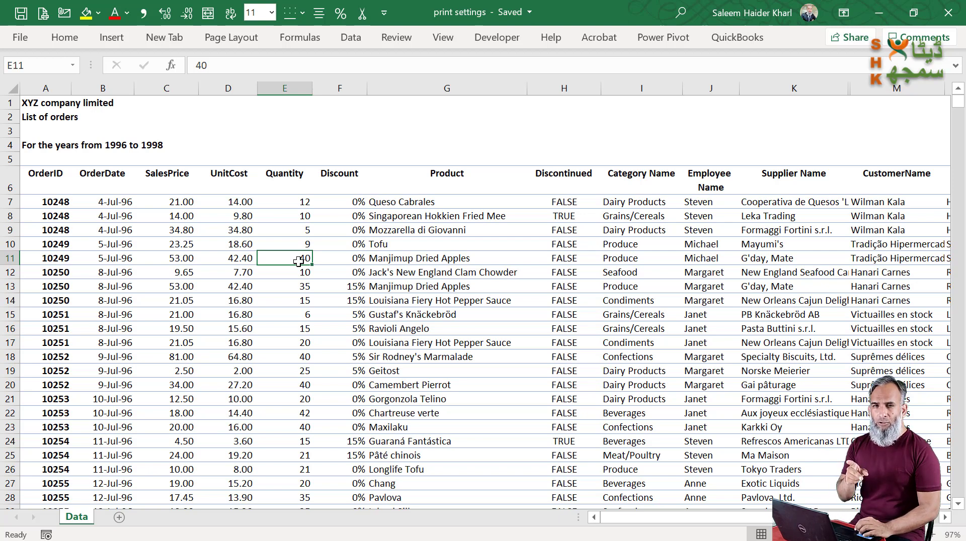
- Select C9, pin the Page Layout ribbon, and open the Page Setup dialog
{"action": "key", "text": "Up"}
{"action": "key", "text": "Up"}
{"action": "key", "text": "Left"}
{"action": "key", "text": "Left"}
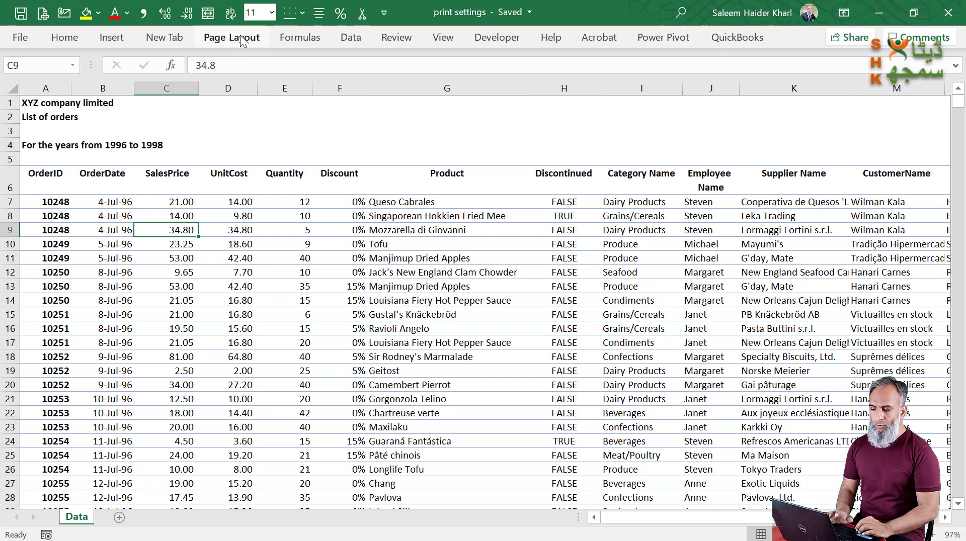
{"action": "left_click", "coordinate": [241, 40]}
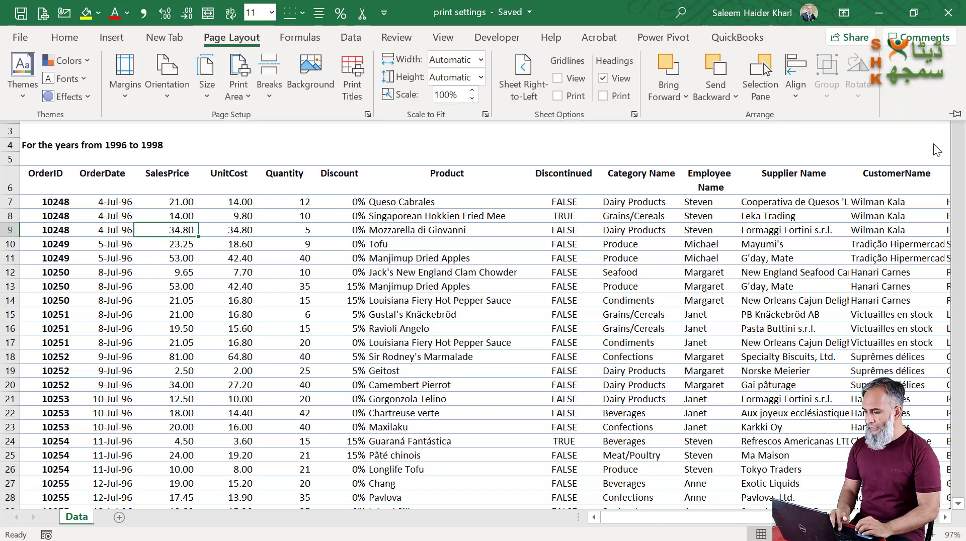
{"action": "left_click", "coordinate": [955, 114]}
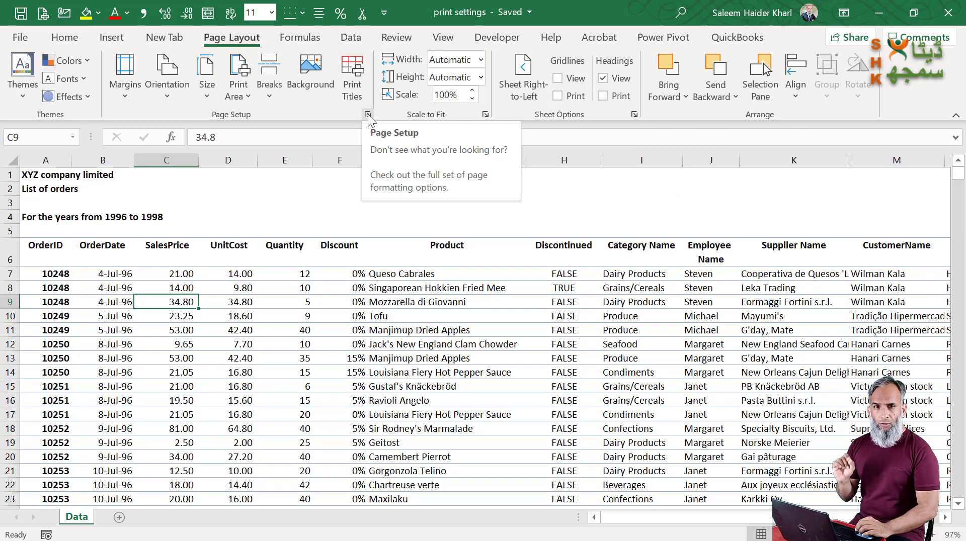
{"action": "left_click", "coordinate": [368, 115]}
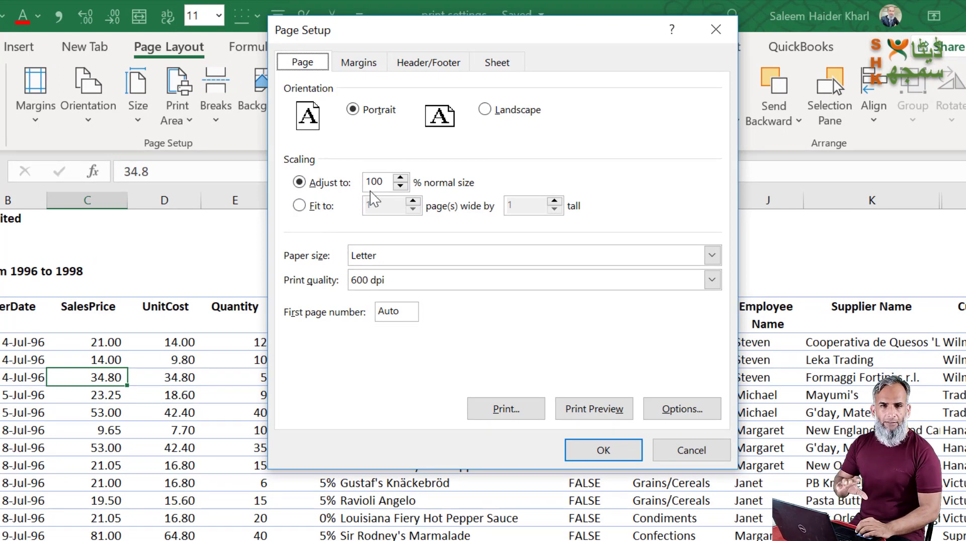
- Set scaling to Fit to 1 page wide with blank height, choose A4 paper, and apply
{"action": "left_click", "coordinate": [299, 206]}
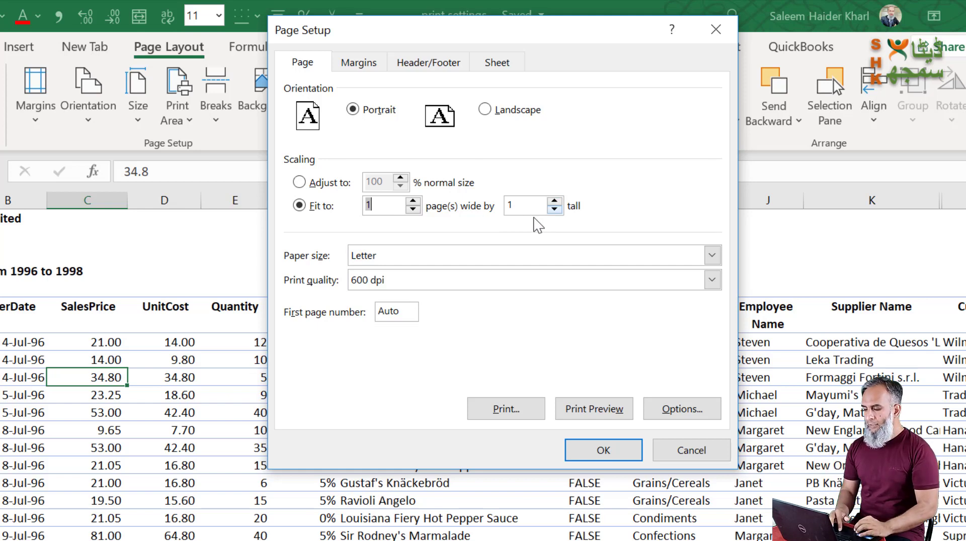
{"action": "double_click", "coordinate": [524, 207]}
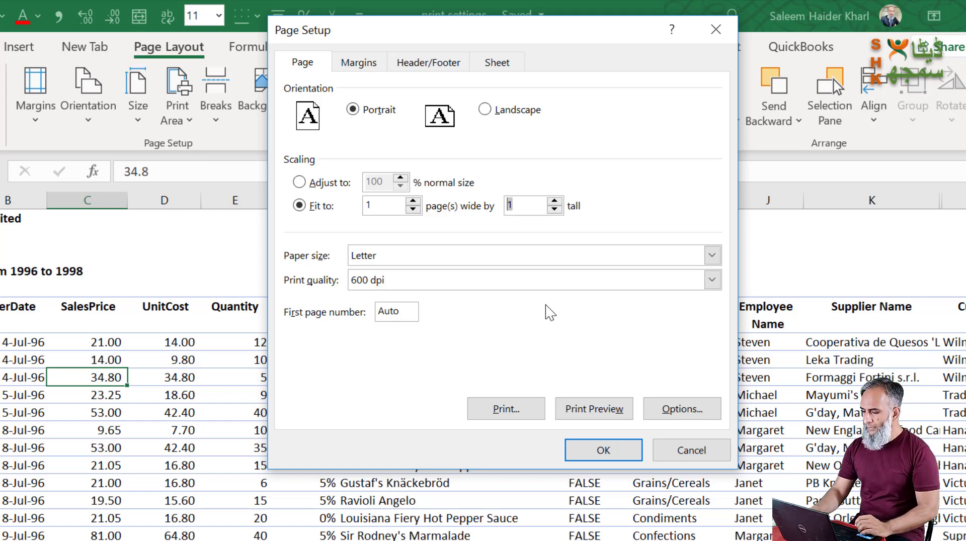
{"action": "key", "text": "BackSpace"}
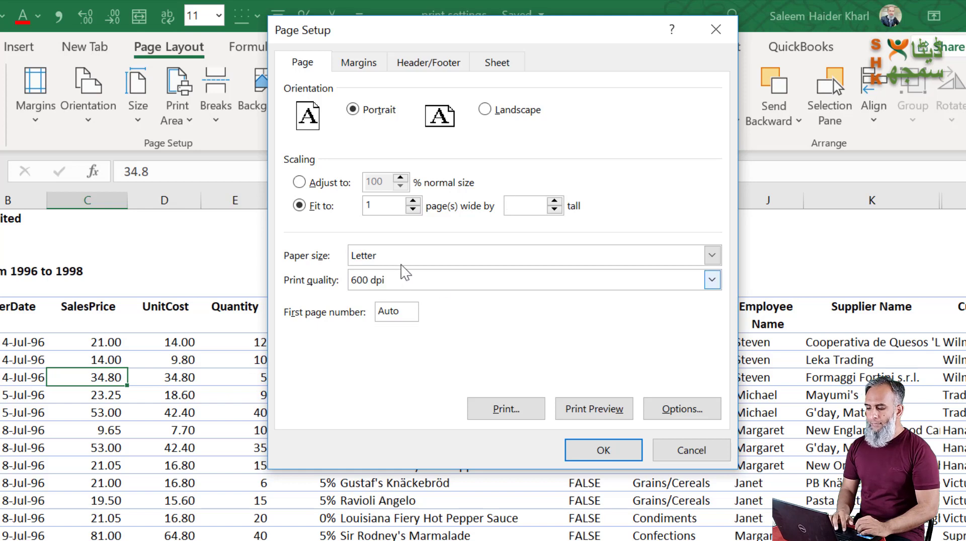
{"action": "left_click", "coordinate": [402, 263]}
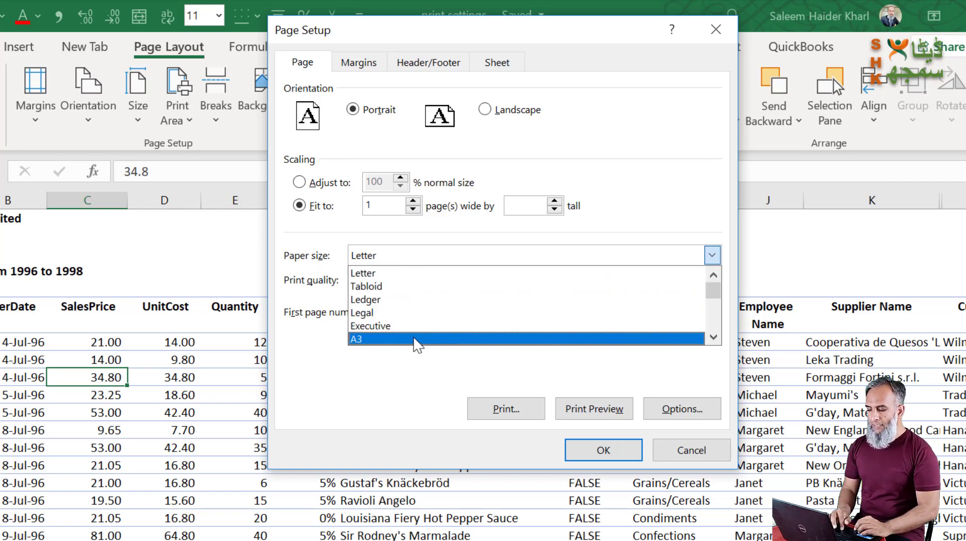
{"action": "scroll", "coordinate": [415, 346], "scroll_direction": "down", "scroll_amount": 1}
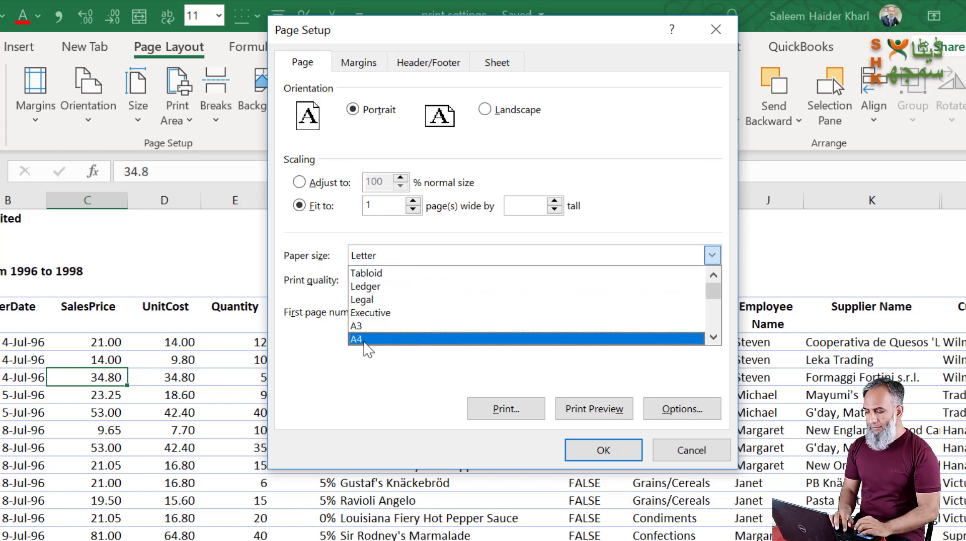
{"action": "left_click", "coordinate": [364, 343]}
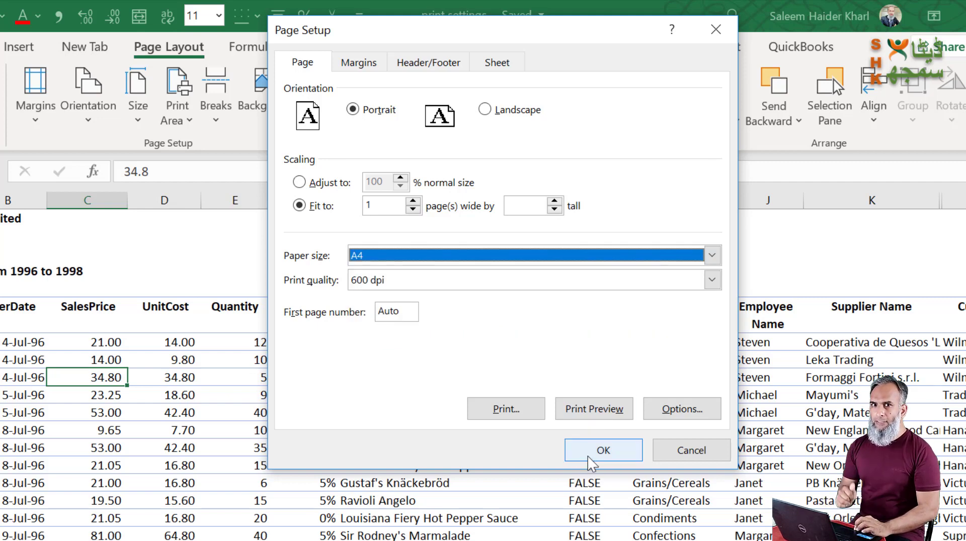
{"action": "left_click", "coordinate": [592, 461]}
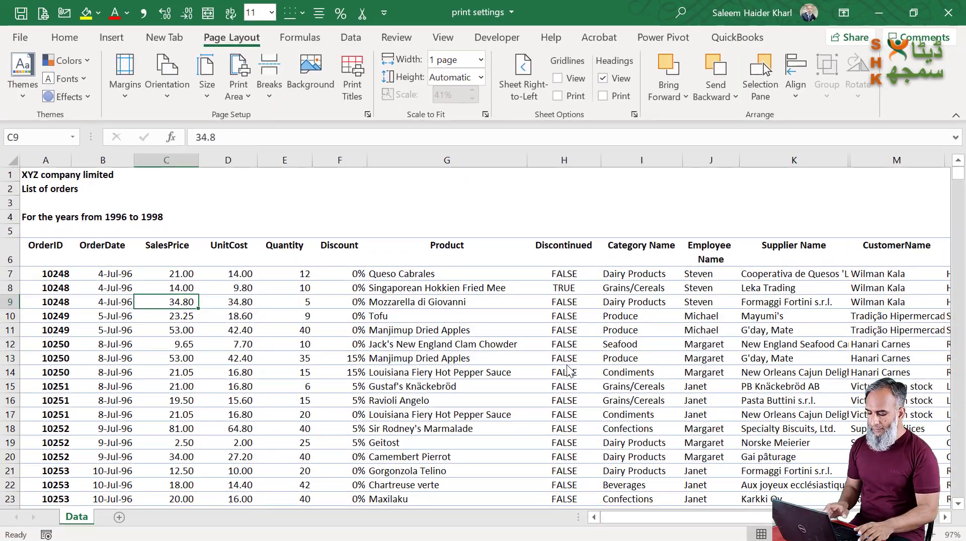
- Preview the A4 fit-to-width printout, zoom in on the rows, and scroll back to the first page
{"action": "key", "text": "ctrl+p"}
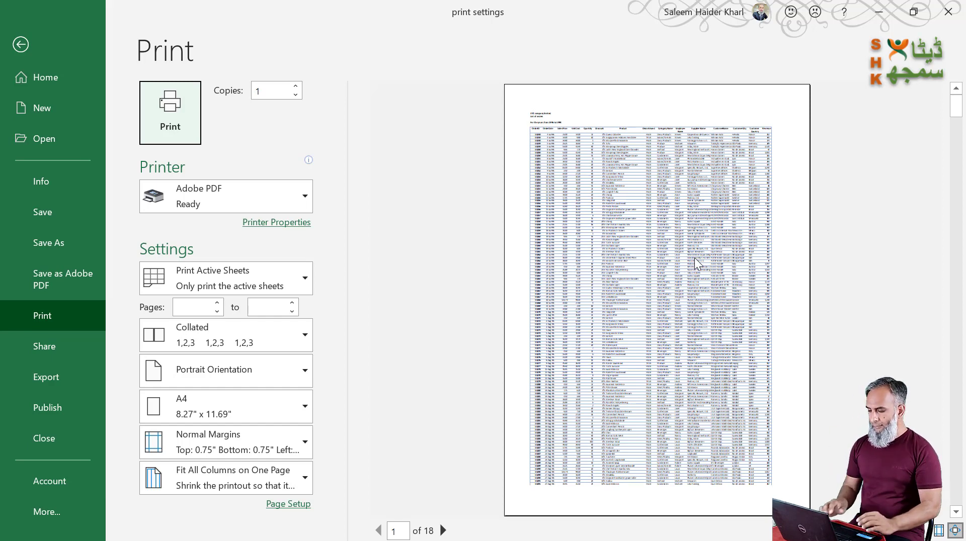
{"action": "scroll", "coordinate": [694, 258], "scroll_direction": "down", "scroll_amount": 5}
{"action": "scroll", "coordinate": [575, 389], "scroll_direction": "down", "scroll_amount": 2}
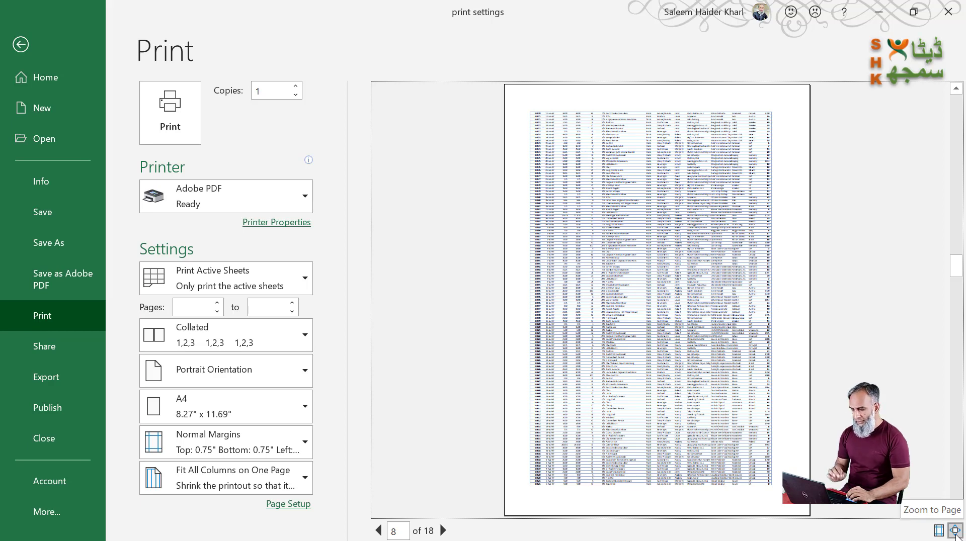
{"action": "left_click", "coordinate": [956, 530]}
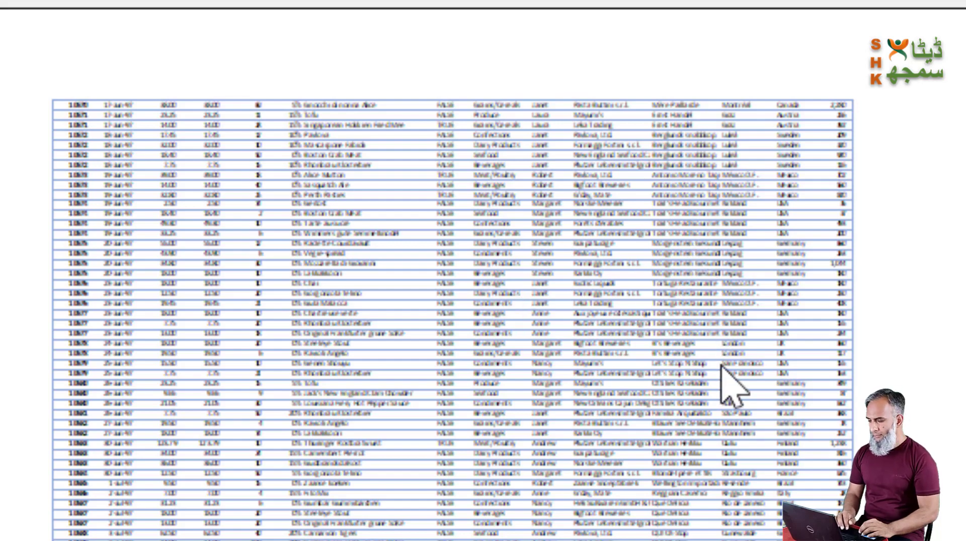
{"action": "scroll", "coordinate": [722, 366], "scroll_direction": "down", "scroll_amount": 10}
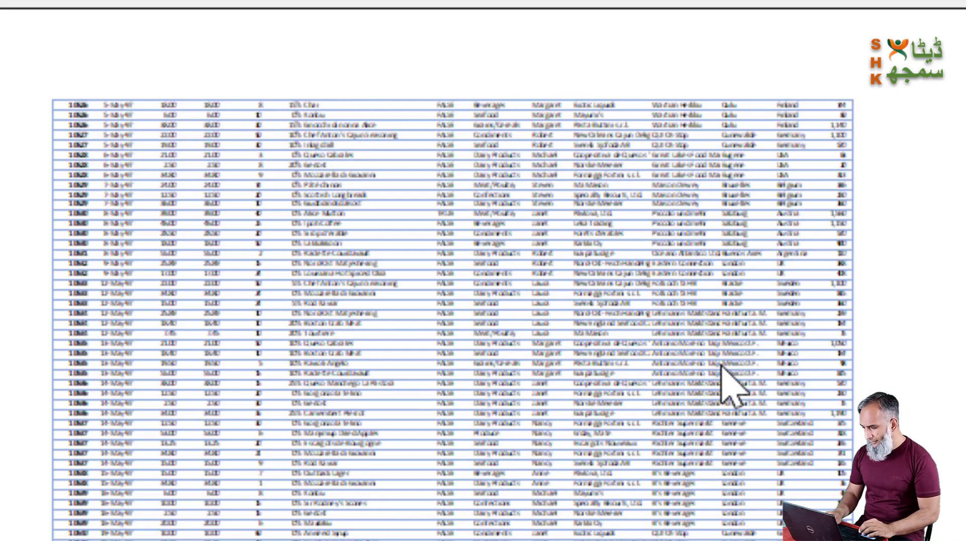
{"action": "scroll", "coordinate": [727, 382], "scroll_direction": "up", "scroll_amount": 10}
{"action": "scroll", "coordinate": [727, 385], "scroll_direction": "up", "scroll_amount": 10}
{"action": "scroll", "coordinate": [724, 387], "scroll_direction": "up", "scroll_amount": 10}
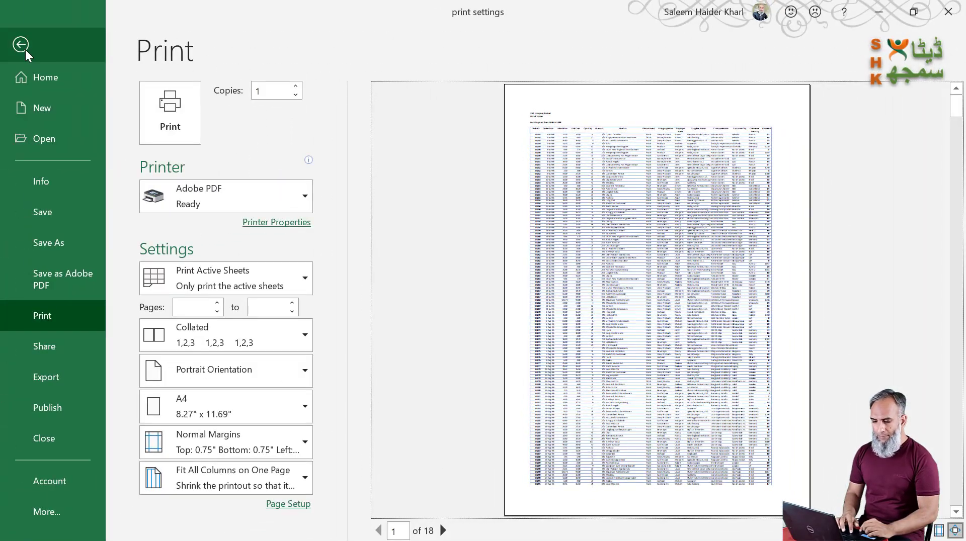
- Open the Sheet tab of Page Setup from the worksheet, then cancel the dialog
{"action": "left_click", "coordinate": [25, 48]}
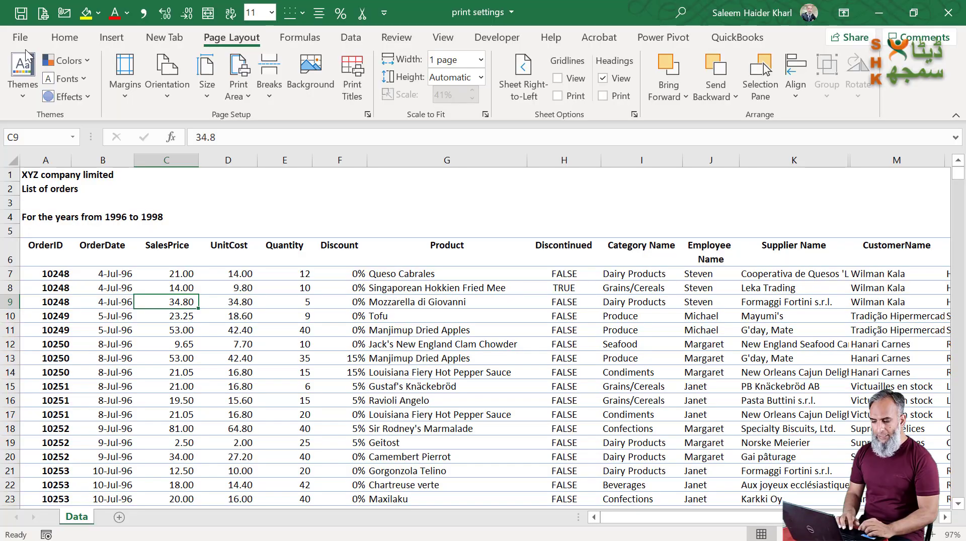
{"action": "left_click", "coordinate": [368, 116]}
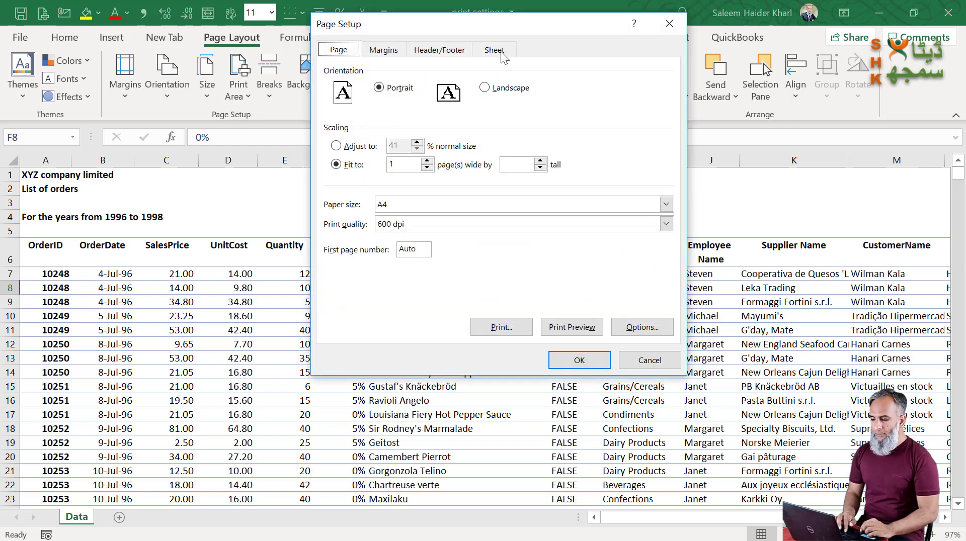
{"action": "left_click", "coordinate": [495, 50]}
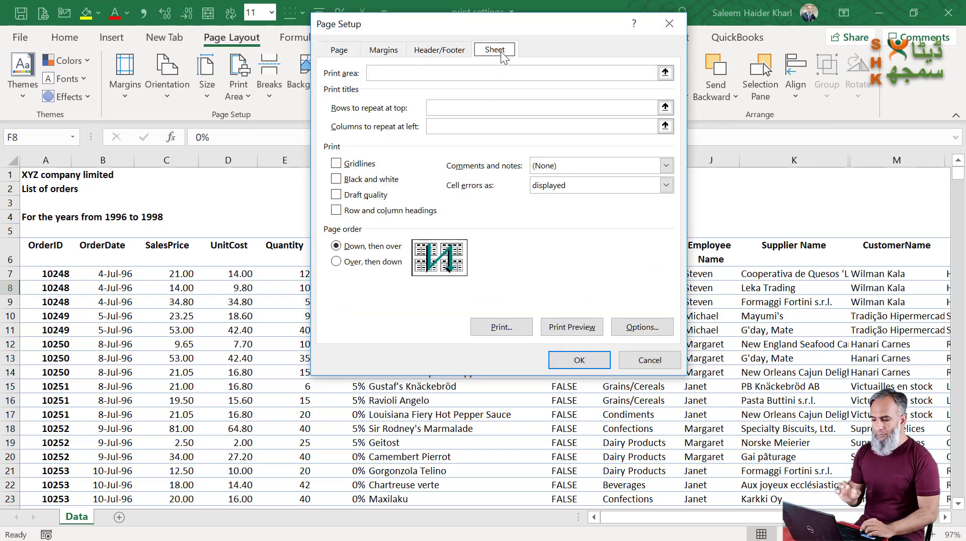
{"action": "left_click", "coordinate": [446, 105]}
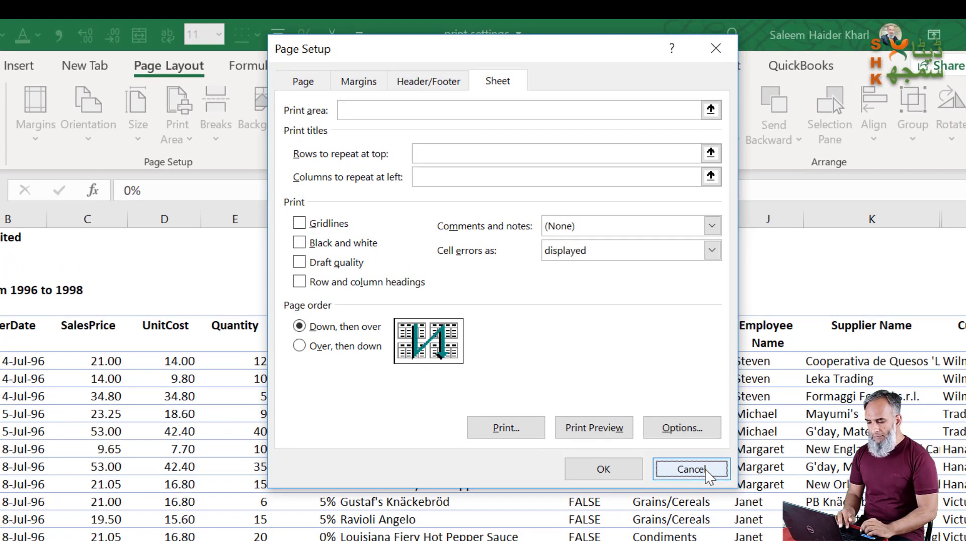
{"action": "left_click", "coordinate": [654, 362]}
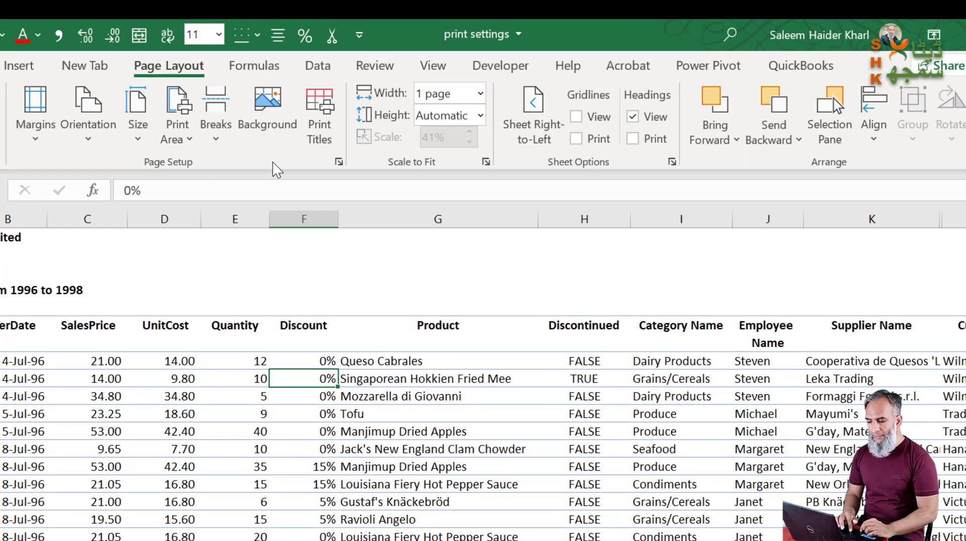
- Pick row 6 ($6:$6) as Rows to repeat at top and confirm
{"action": "left_click", "coordinate": [332, 135]}
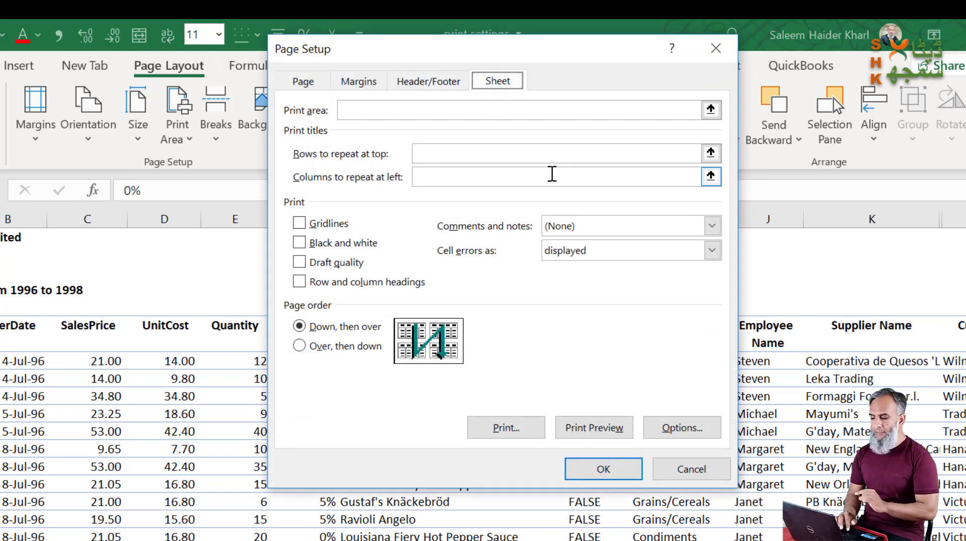
{"action": "left_click", "coordinate": [473, 156]}
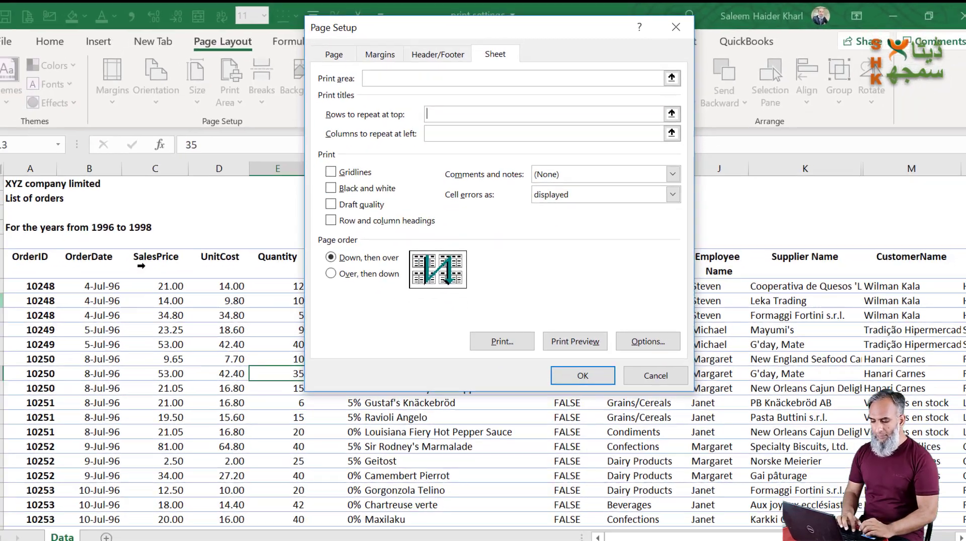
{"action": "left_click_drag", "start_coordinate": [10, 274], "coordinate": [10, 344]}
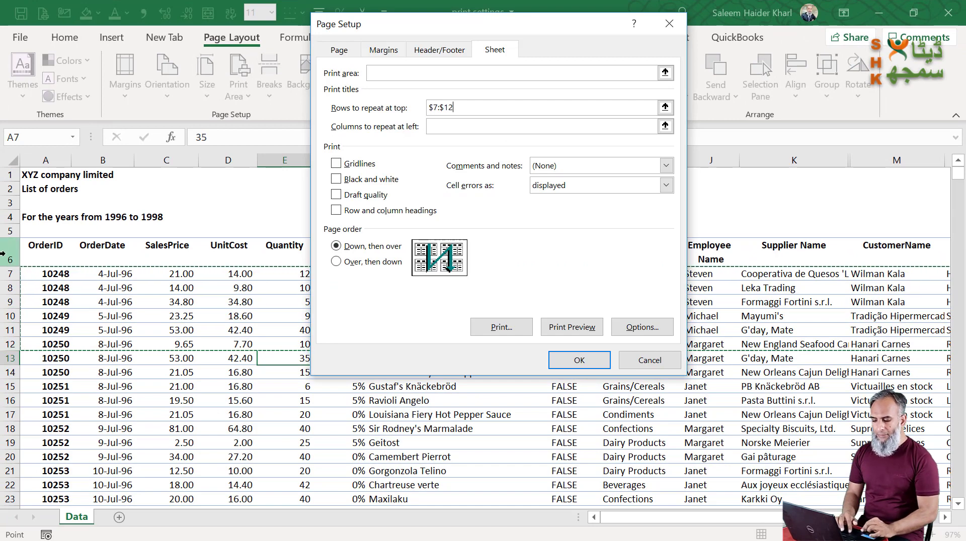
{"action": "left_click_drag", "start_coordinate": [3, 253], "coordinate": [6, 240]}
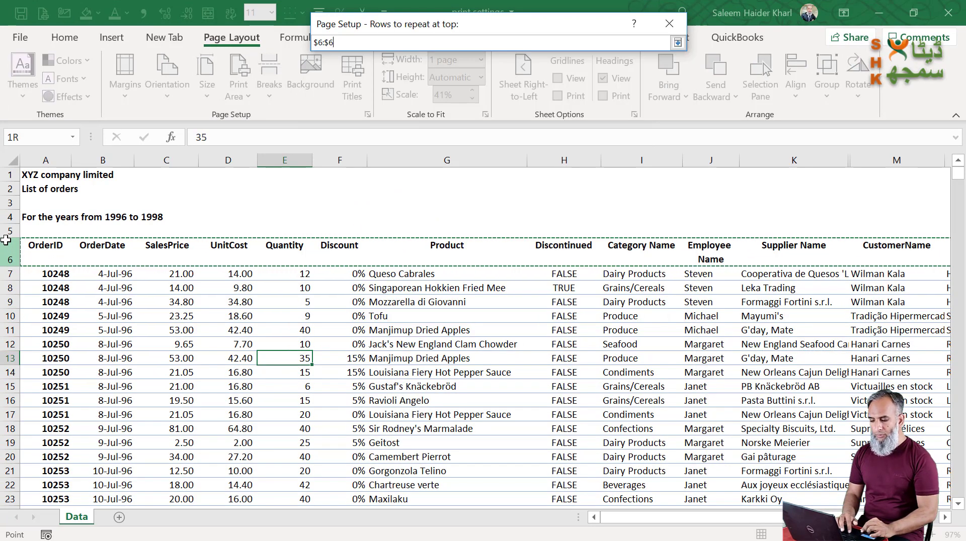
{"action": "left_click_drag", "start_coordinate": [6, 240], "coordinate": [6, 240]}
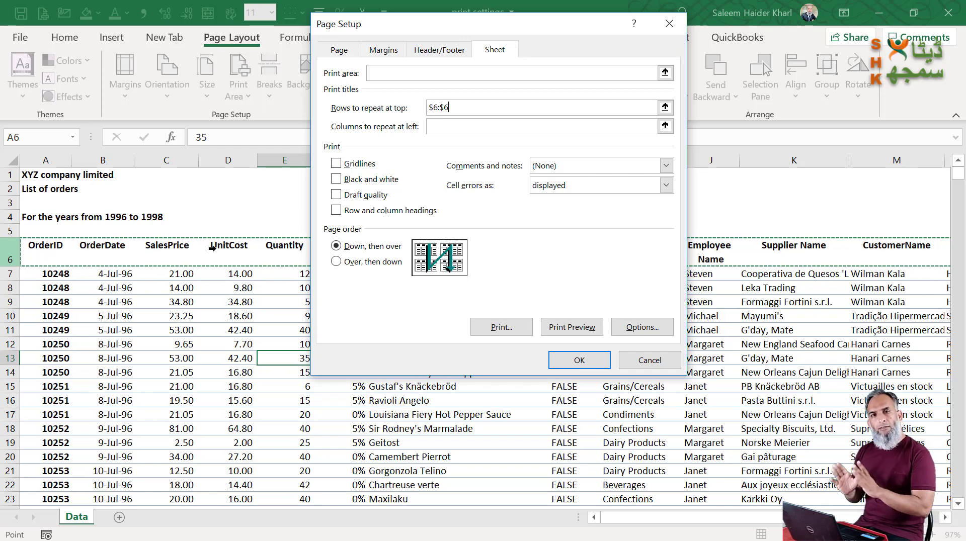
{"action": "left_click", "coordinate": [449, 110]}
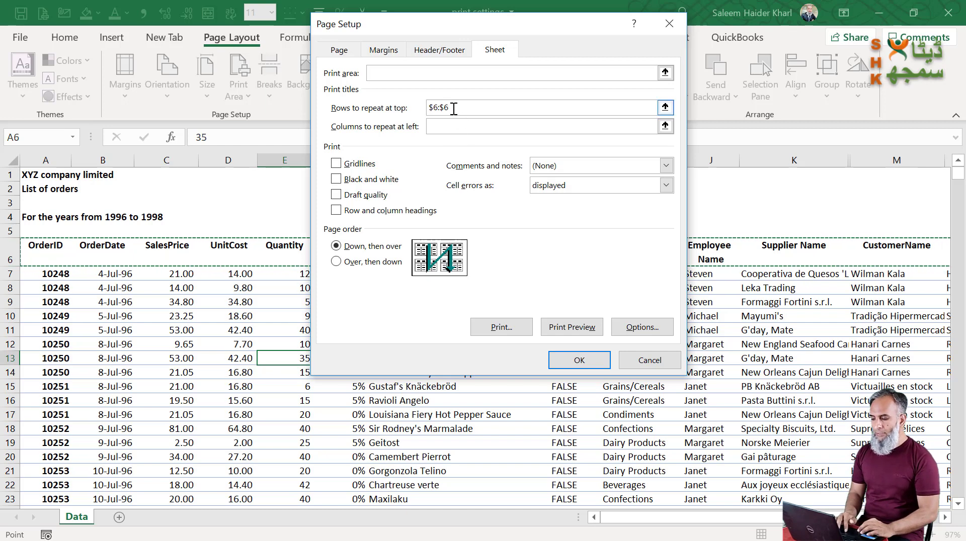
{"action": "left_click", "coordinate": [580, 361]}
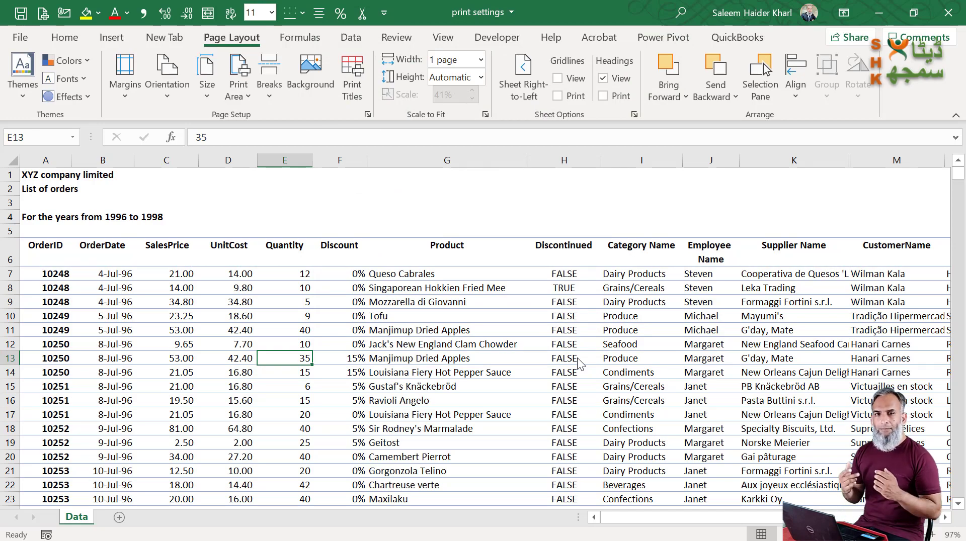
{"action": "key", "text": "ctrl+p"}
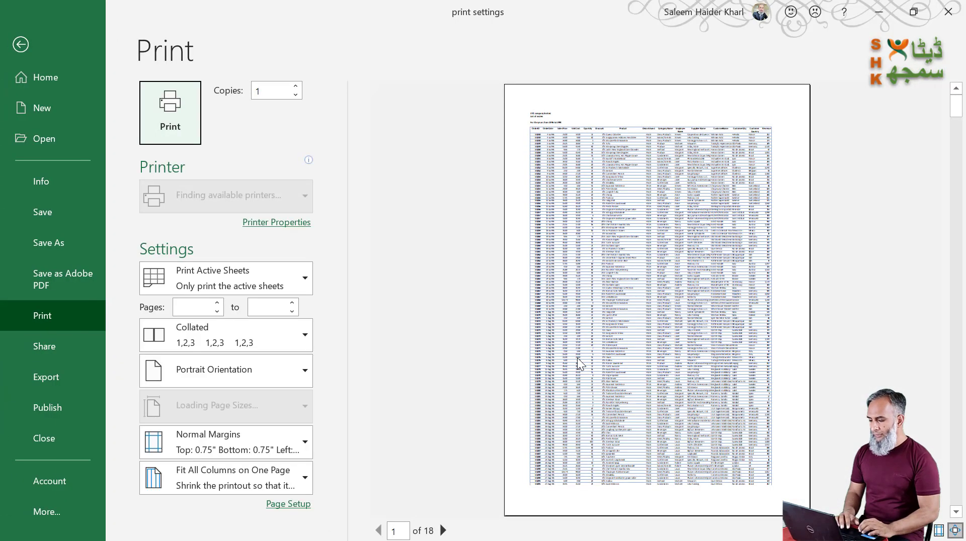
{"action": "left_click", "coordinate": [955, 532]}
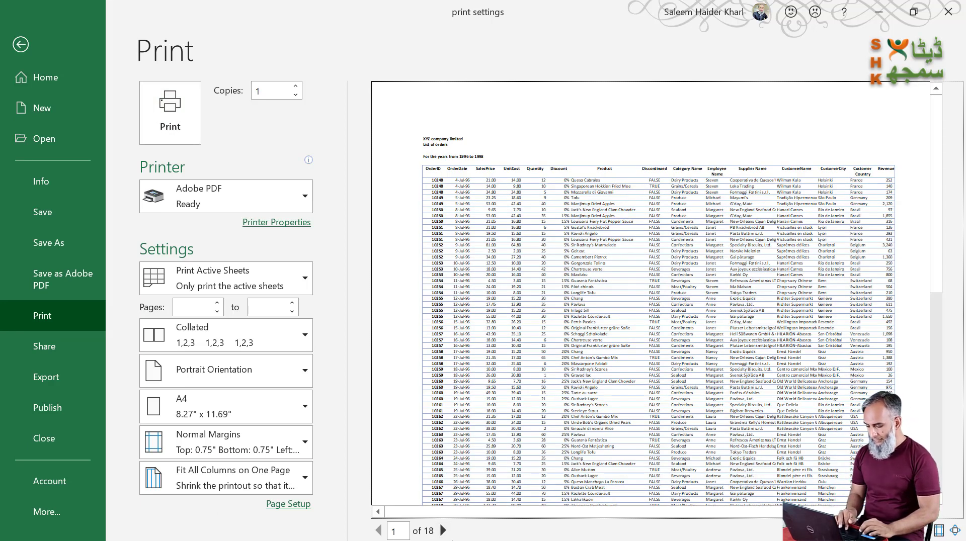
{"action": "left_click", "coordinate": [442, 531]}
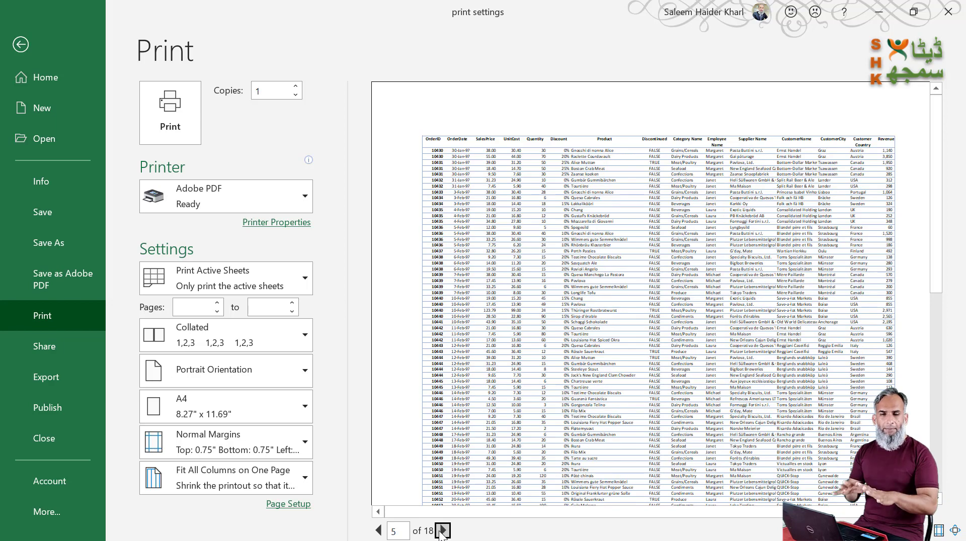
{"action": "left_click", "coordinate": [20, 44]}
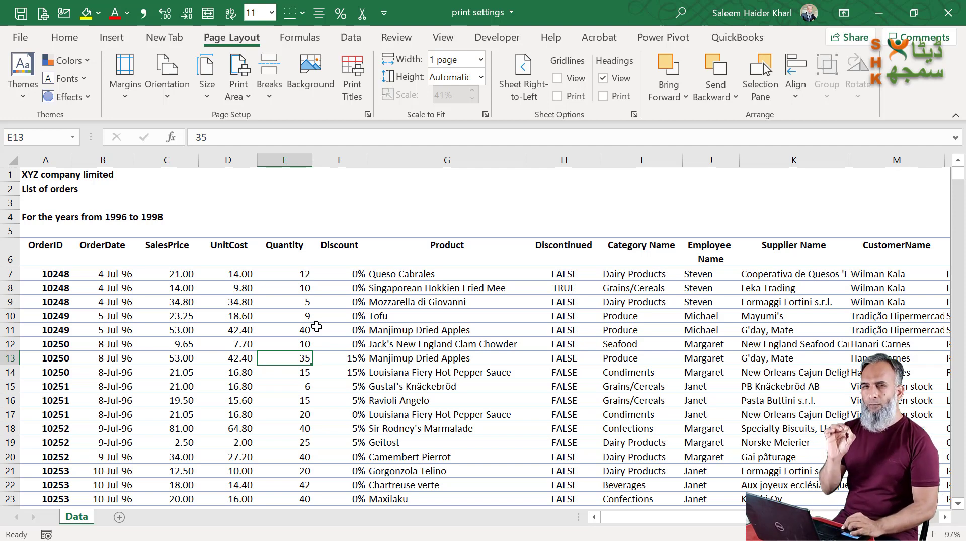
- Switch Page Setup scaling to Adjust to 100% normal size and confirm
{"action": "left_click", "coordinate": [367, 115]}
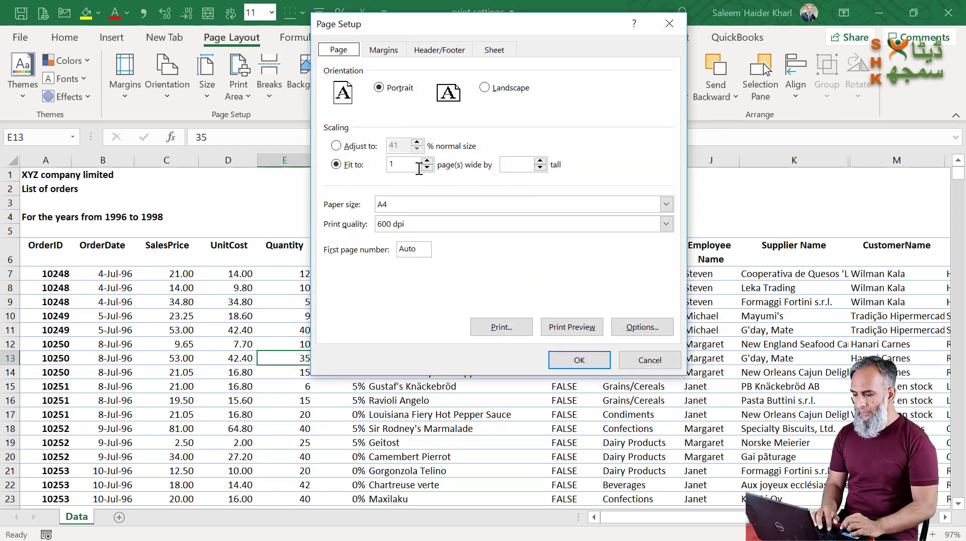
{"action": "left_click", "coordinate": [347, 148]}
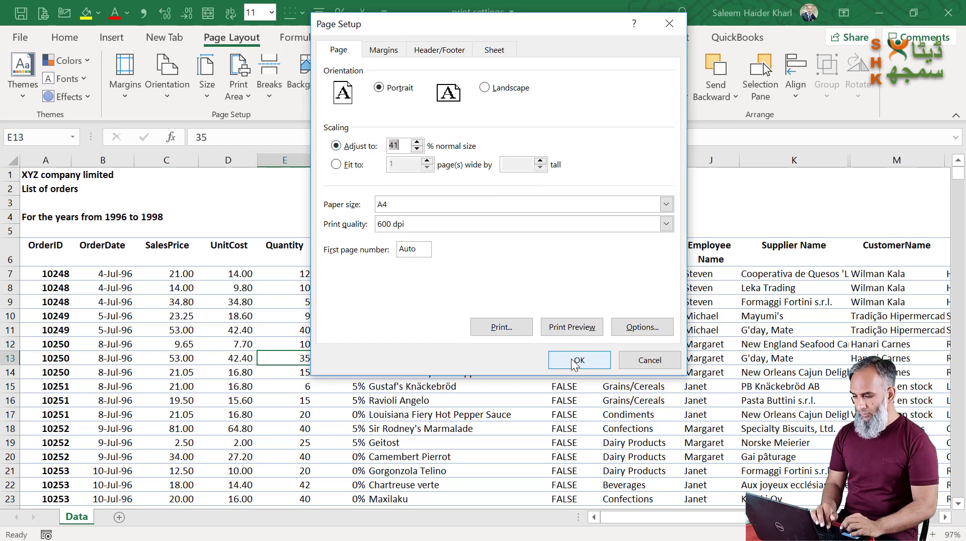
{"action": "type", "text": "1"}
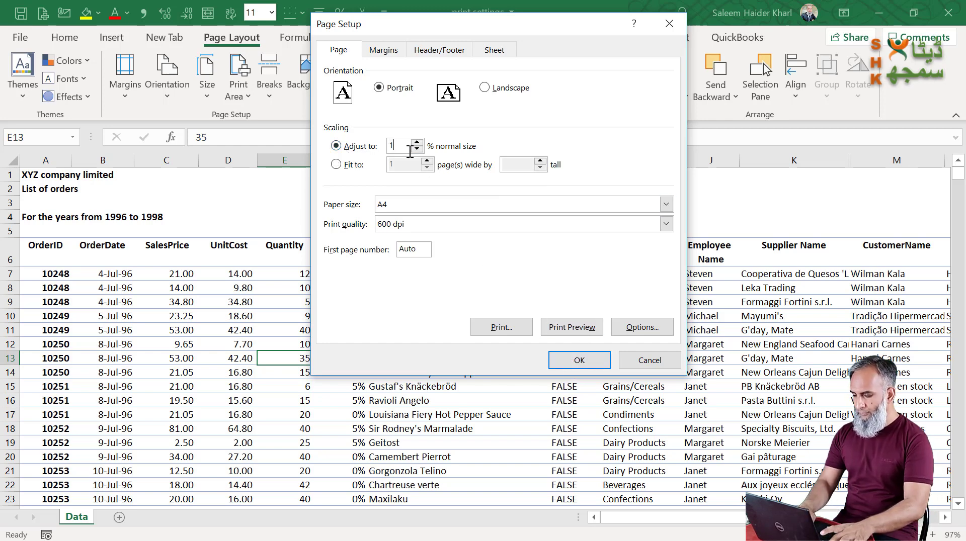
{"action": "type", "text": "00"}
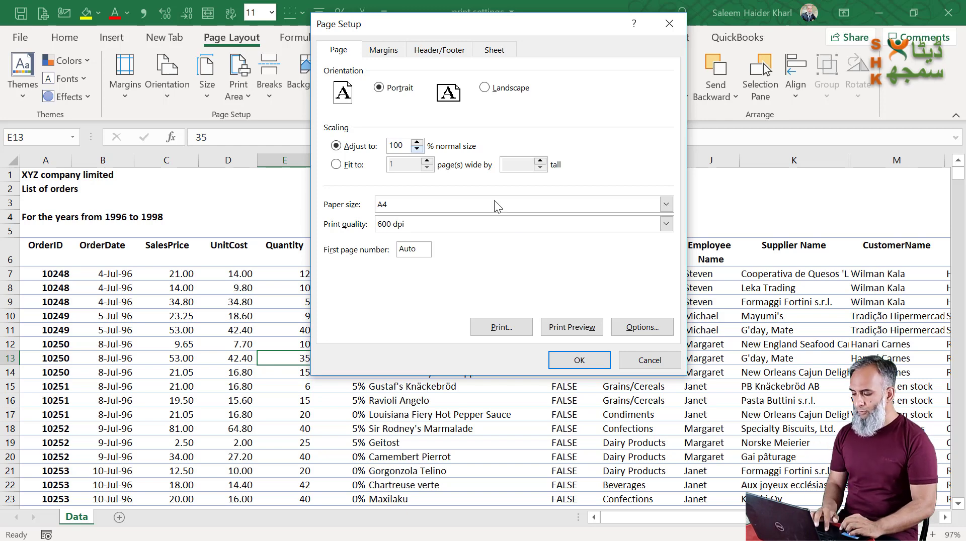
{"action": "left_click", "coordinate": [588, 364]}
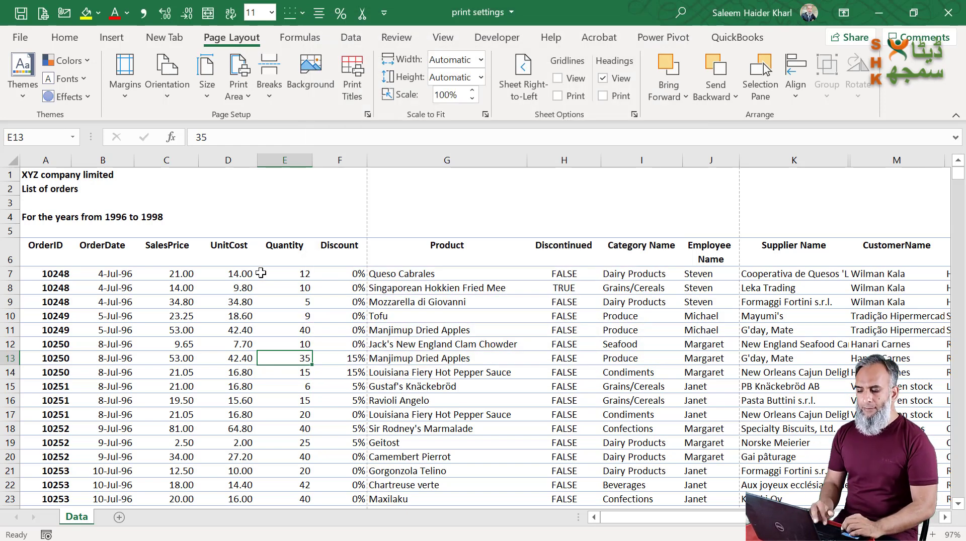
{"action": "key", "text": "ctrl+p"}
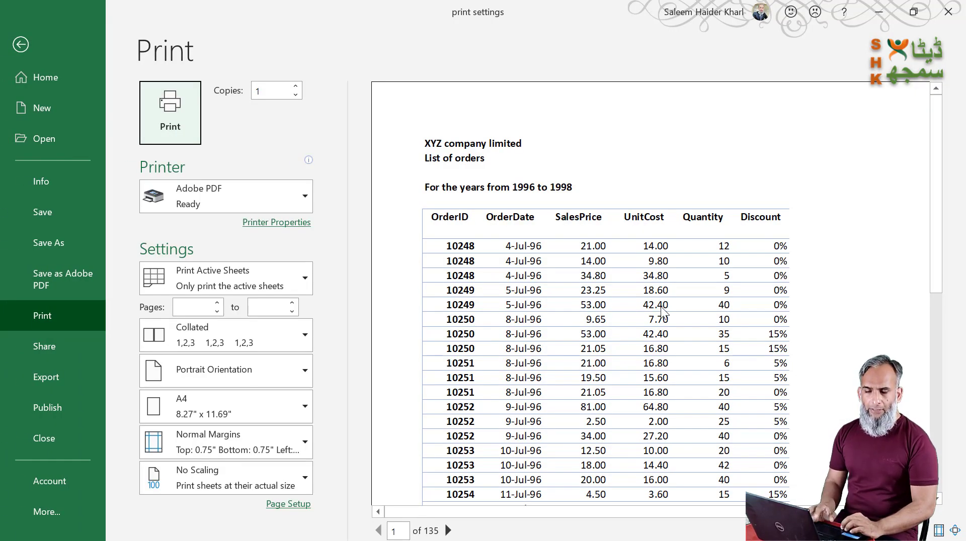
{"action": "left_click", "coordinate": [22, 46]}
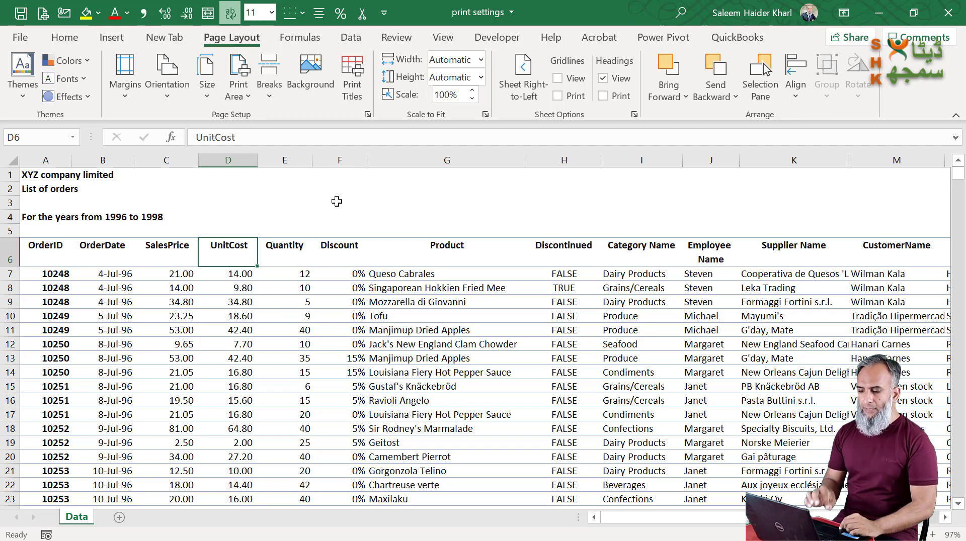
- Switch the View to Page Break Preview and scroll through the dashed automatic breaks
{"action": "left_click", "coordinate": [443, 39]}
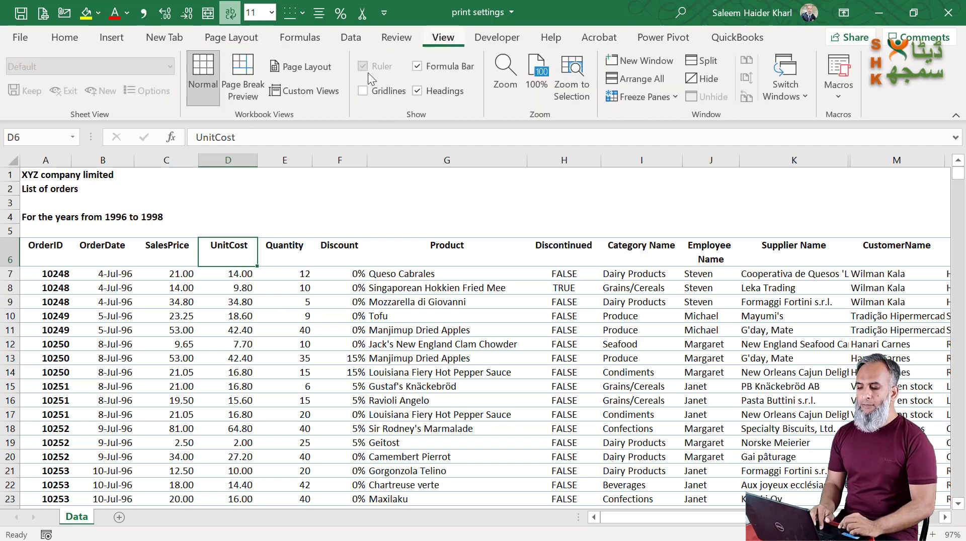
{"action": "left_click", "coordinate": [256, 99]}
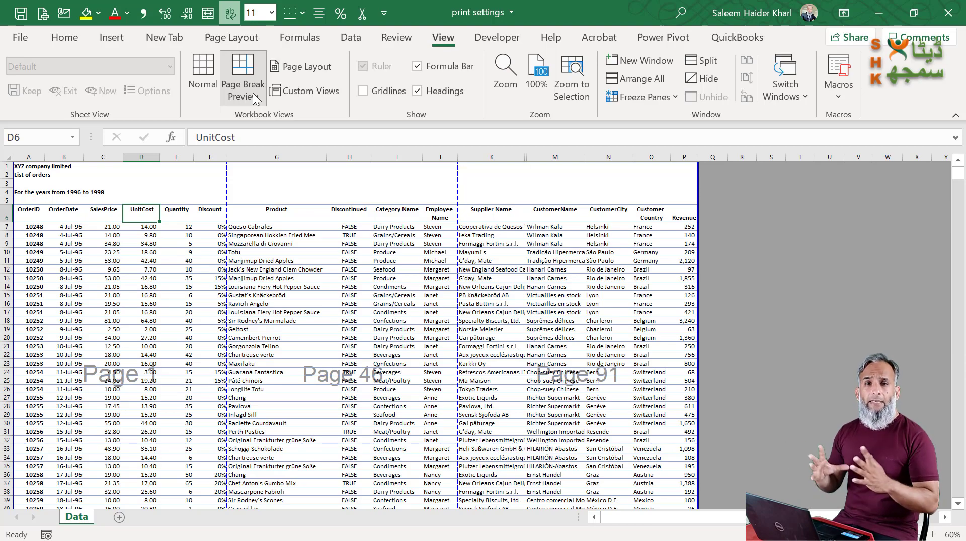
{"action": "scroll", "coordinate": [314, 301], "scroll_direction": "down", "scroll_amount": 2}
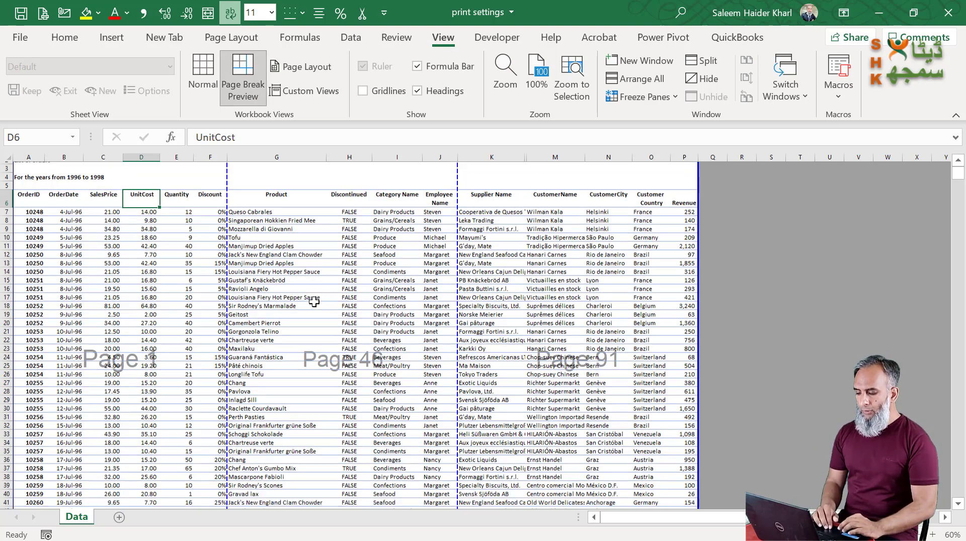
{"action": "scroll", "coordinate": [314, 301], "scroll_direction": "down", "scroll_amount": 2}
{"action": "scroll", "coordinate": [314, 302], "scroll_direction": "down", "scroll_amount": 2}
{"action": "scroll", "coordinate": [314, 302], "scroll_direction": "down", "scroll_amount": 1}
{"action": "scroll", "coordinate": [314, 302], "scroll_direction": "up", "scroll_amount": 3}
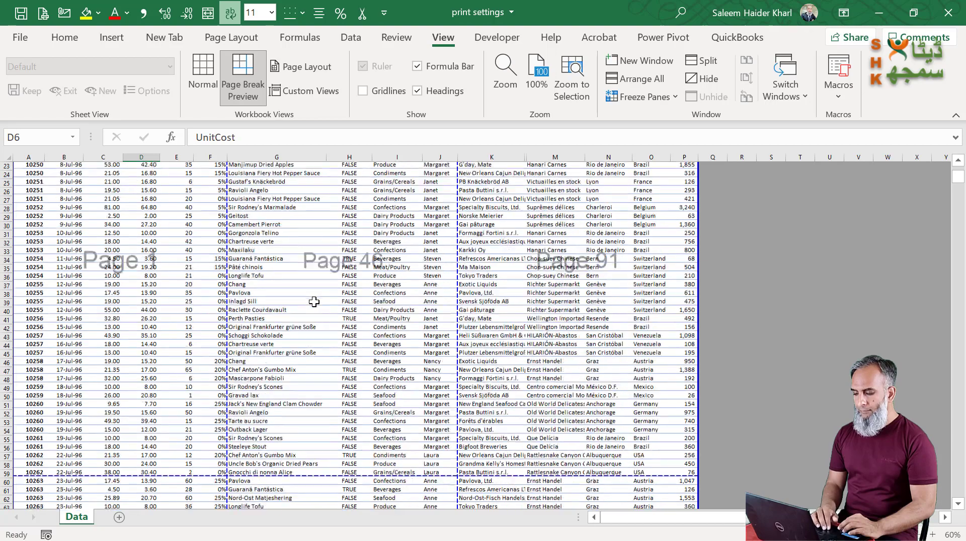
{"action": "scroll", "coordinate": [314, 302], "scroll_direction": "up", "scroll_amount": 5}
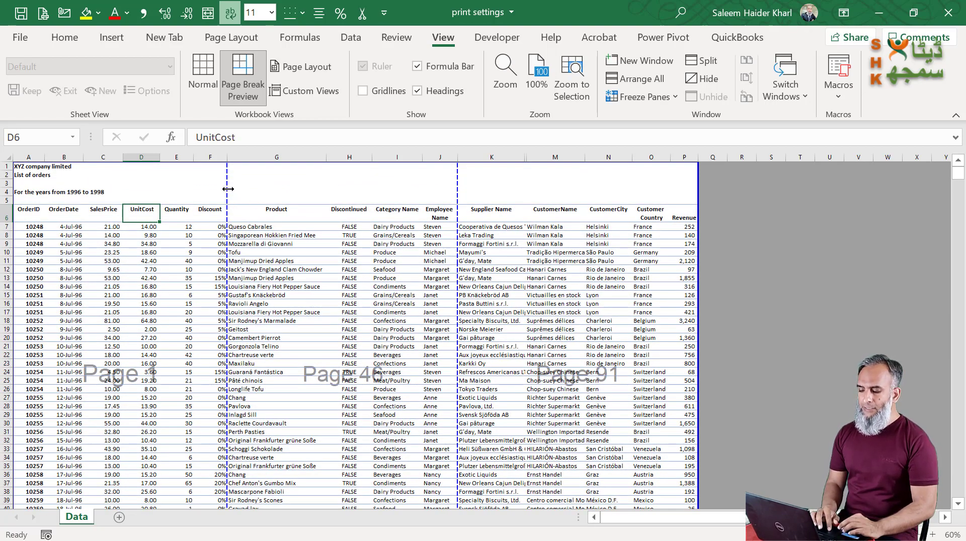
- Drag the vertical page break from column F to after column H
{"action": "left_click_drag", "start_coordinate": [228, 189], "coordinate": [229, 189]}
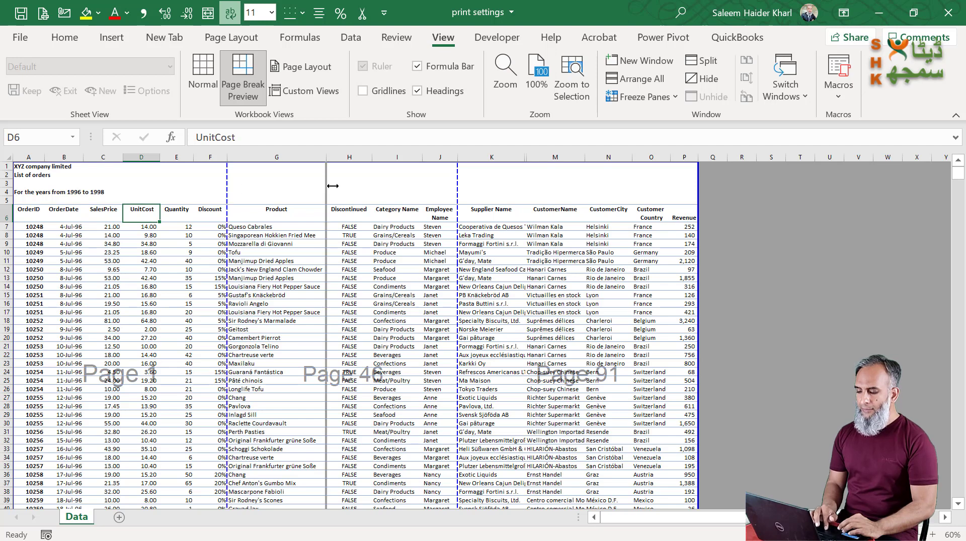
{"action": "left_click_drag", "start_coordinate": [262, 188], "coordinate": [369, 186]}
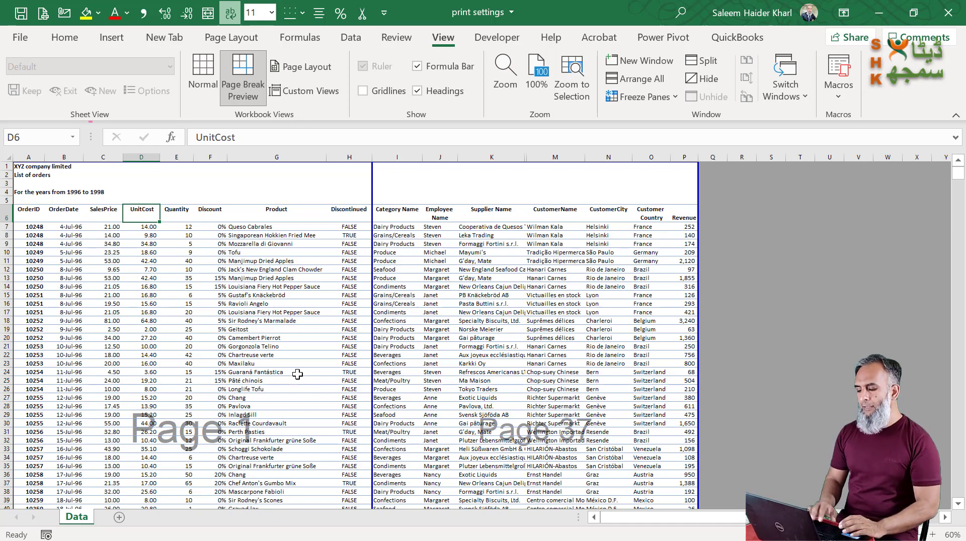
{"action": "scroll", "coordinate": [298, 374], "scroll_direction": "down", "scroll_amount": 4}
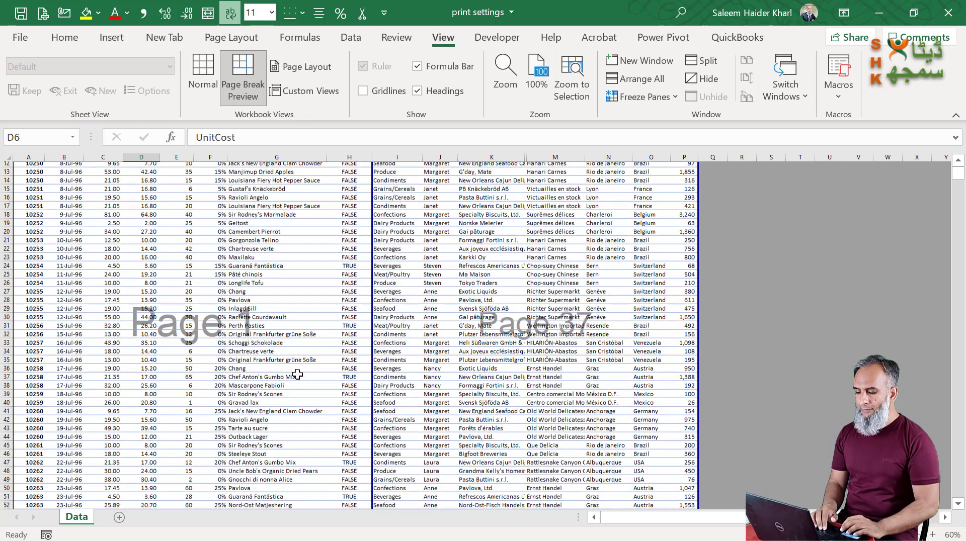
{"action": "scroll", "coordinate": [259, 354], "scroll_direction": "down", "scroll_amount": 5}
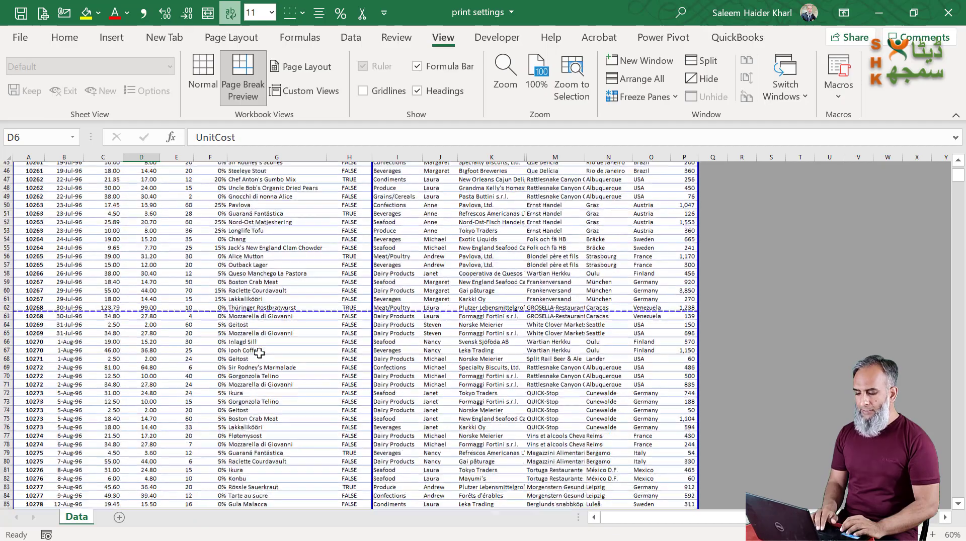
{"action": "scroll", "coordinate": [259, 354], "scroll_direction": "down", "scroll_amount": 4}
{"action": "scroll", "coordinate": [224, 417], "scroll_direction": "down", "scroll_amount": 4}
{"action": "scroll", "coordinate": [224, 417], "scroll_direction": "down", "scroll_amount": 5}
{"action": "scroll", "coordinate": [224, 417], "scroll_direction": "up", "scroll_amount": 3}
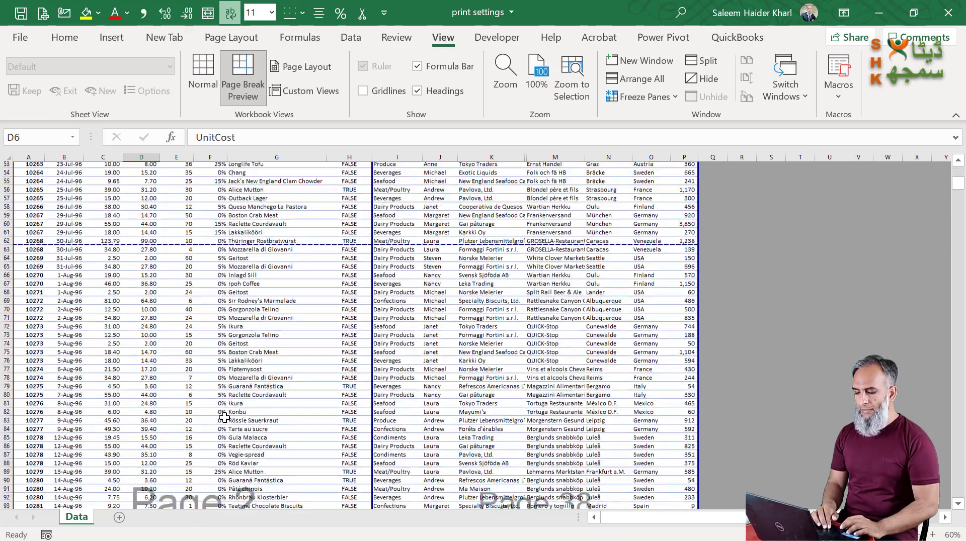
{"action": "scroll", "coordinate": [226, 420], "scroll_direction": "up", "scroll_amount": 3}
{"action": "scroll", "coordinate": [232, 425], "scroll_direction": "up", "scroll_amount": 3}
{"action": "scroll", "coordinate": [238, 432], "scroll_direction": "up", "scroll_amount": 3}
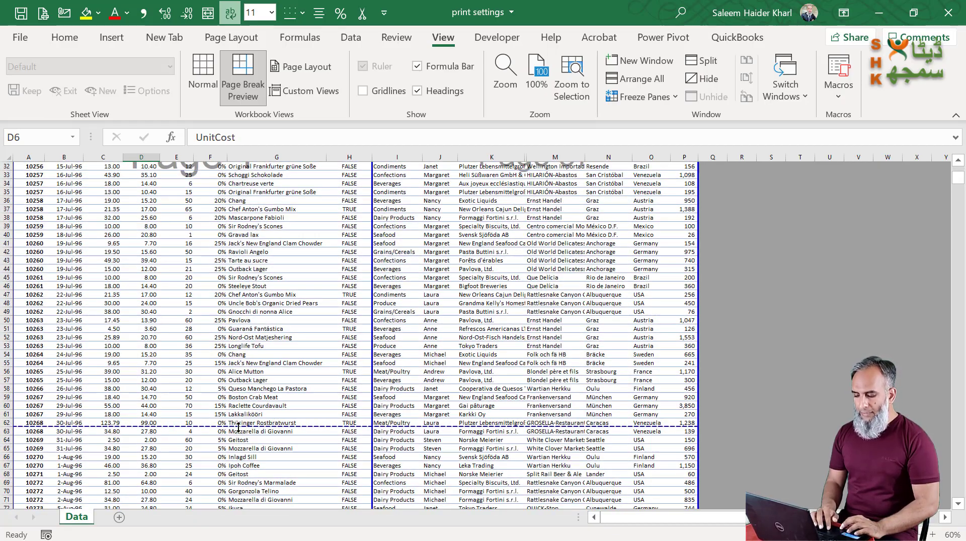
- Drag horizontal page breaks to below rows 55, 112 and 170
{"action": "left_click_drag", "start_coordinate": [238, 426], "coordinate": [241, 367]}
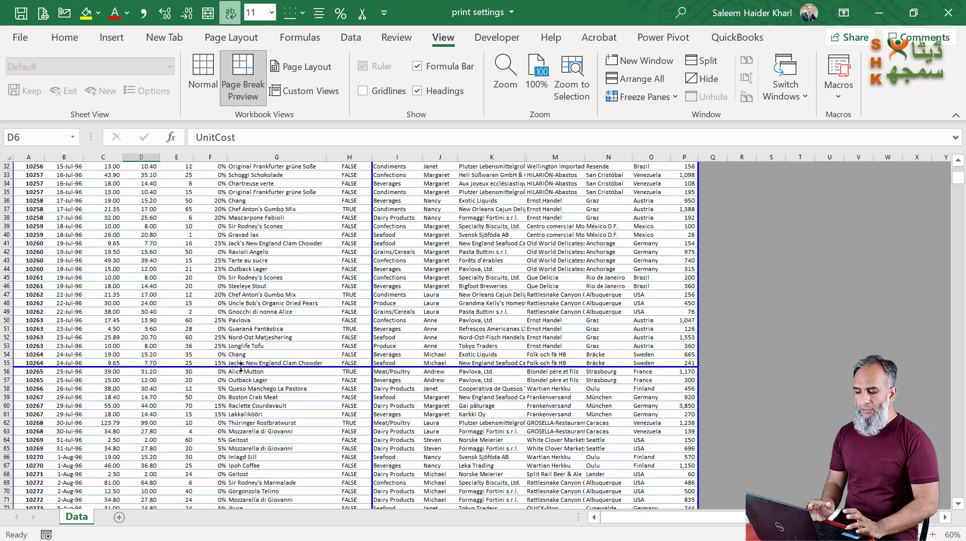
{"action": "scroll", "coordinate": [244, 348], "scroll_direction": "down", "scroll_amount": 7}
{"action": "scroll", "coordinate": [243, 348], "scroll_direction": "down", "scroll_amount": 7}
{"action": "scroll", "coordinate": [244, 353], "scroll_direction": "down", "scroll_amount": 6}
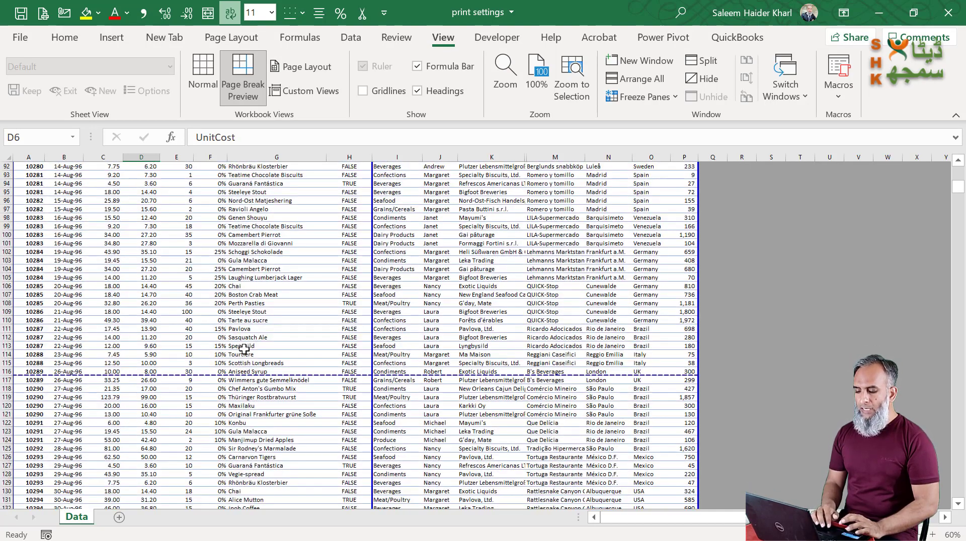
{"action": "left_click_drag", "start_coordinate": [245, 374], "coordinate": [242, 341]}
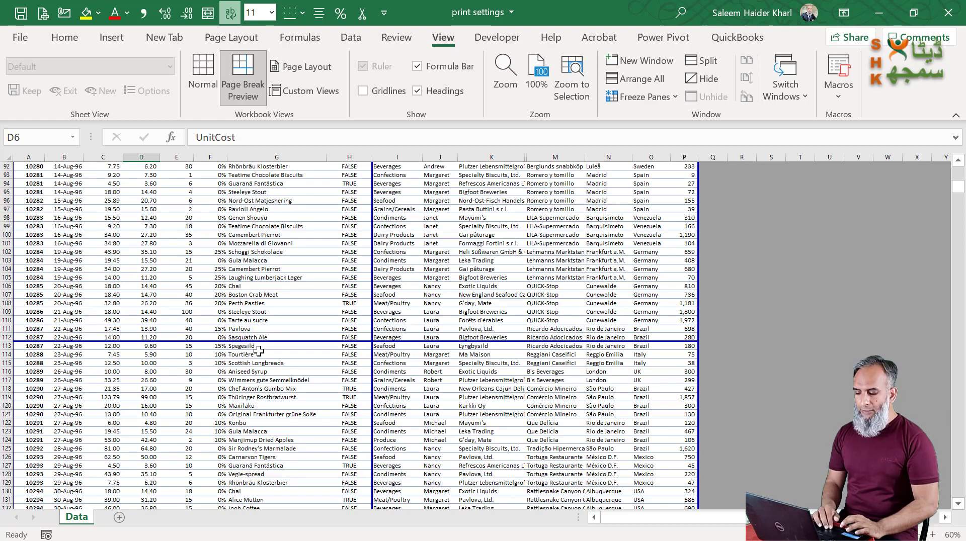
{"action": "scroll", "coordinate": [258, 351], "scroll_direction": "down", "scroll_amount": 5}
{"action": "scroll", "coordinate": [258, 350], "scroll_direction": "down", "scroll_amount": 5}
{"action": "scroll", "coordinate": [257, 378], "scroll_direction": "down", "scroll_amount": 4}
{"action": "scroll", "coordinate": [255, 403], "scroll_direction": "down", "scroll_amount": 4}
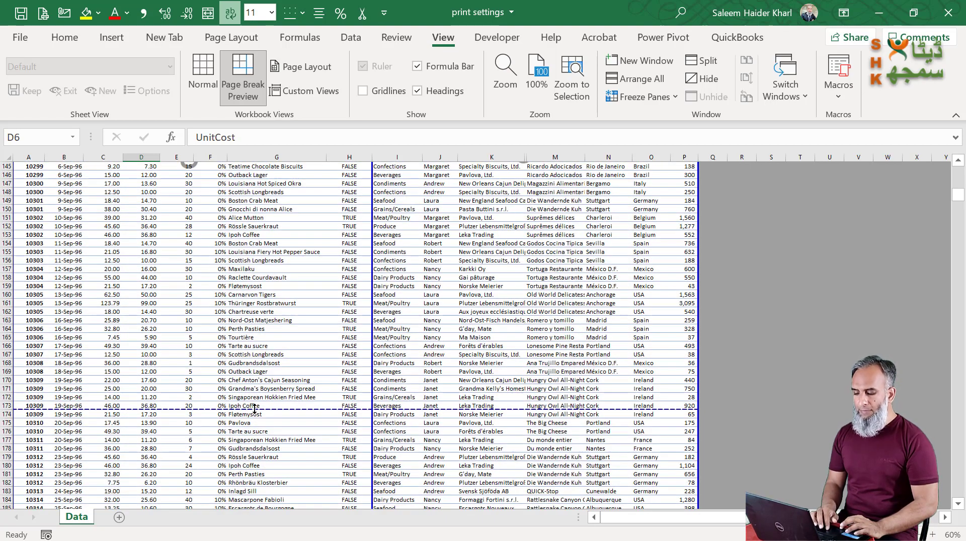
{"action": "left_click_drag", "start_coordinate": [255, 407], "coordinate": [255, 385]}
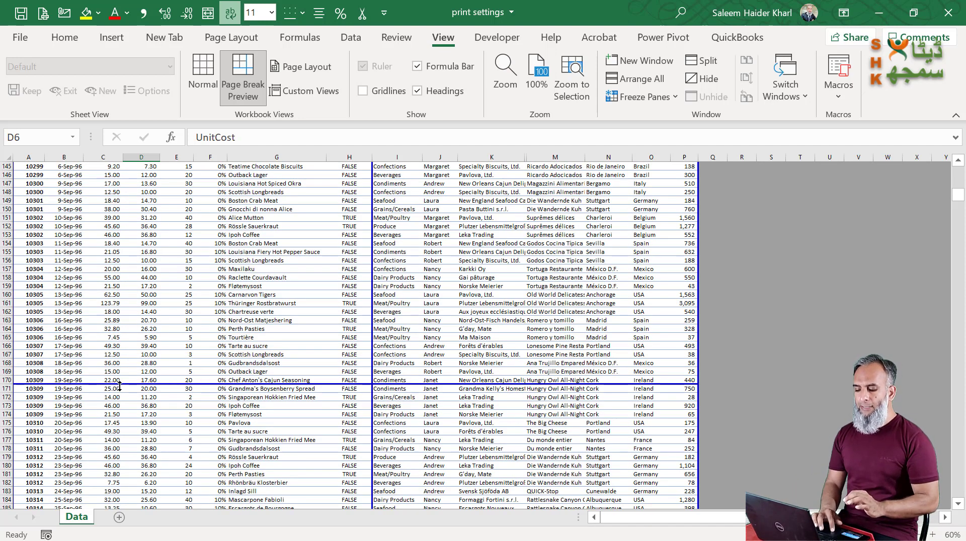
- Review the breaks, then move the first page break down to below row 57
{"action": "scroll", "coordinate": [413, 380], "scroll_direction": "up", "scroll_amount": 3}
{"action": "scroll", "coordinate": [327, 363], "scroll_direction": "up", "scroll_amount": 3}
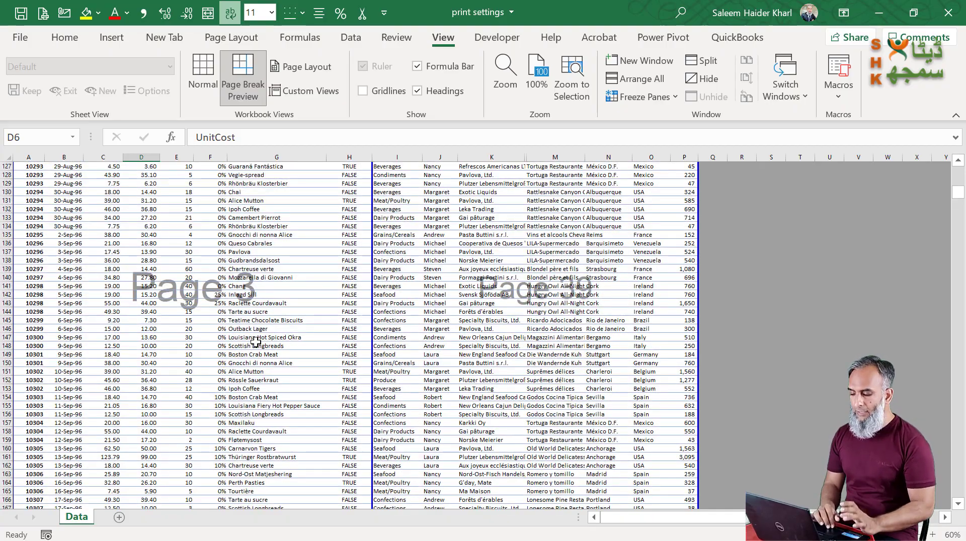
{"action": "scroll", "coordinate": [256, 342], "scroll_direction": "down", "scroll_amount": 13}
{"action": "scroll", "coordinate": [256, 342], "scroll_direction": "down", "scroll_amount": 13}
{"action": "scroll", "coordinate": [256, 342], "scroll_direction": "down", "scroll_amount": 13}
{"action": "scroll", "coordinate": [256, 343], "scroll_direction": "down", "scroll_amount": 11}
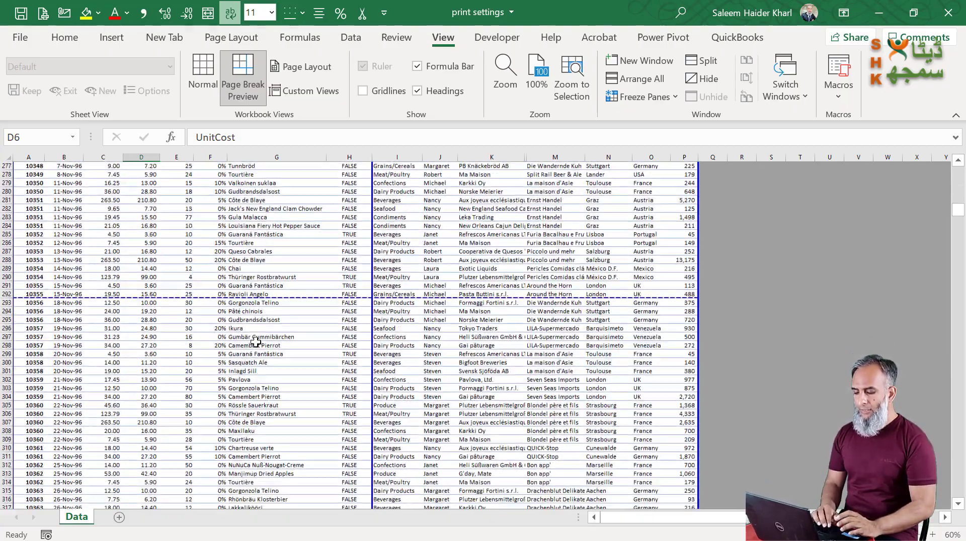
{"action": "scroll", "coordinate": [257, 342], "scroll_direction": "down", "scroll_amount": 11}
{"action": "scroll", "coordinate": [256, 343], "scroll_direction": "down", "scroll_amount": 11}
{"action": "scroll", "coordinate": [257, 342], "scroll_direction": "down", "scroll_amount": 10}
{"action": "scroll", "coordinate": [256, 342], "scroll_direction": "down", "scroll_amount": 1}
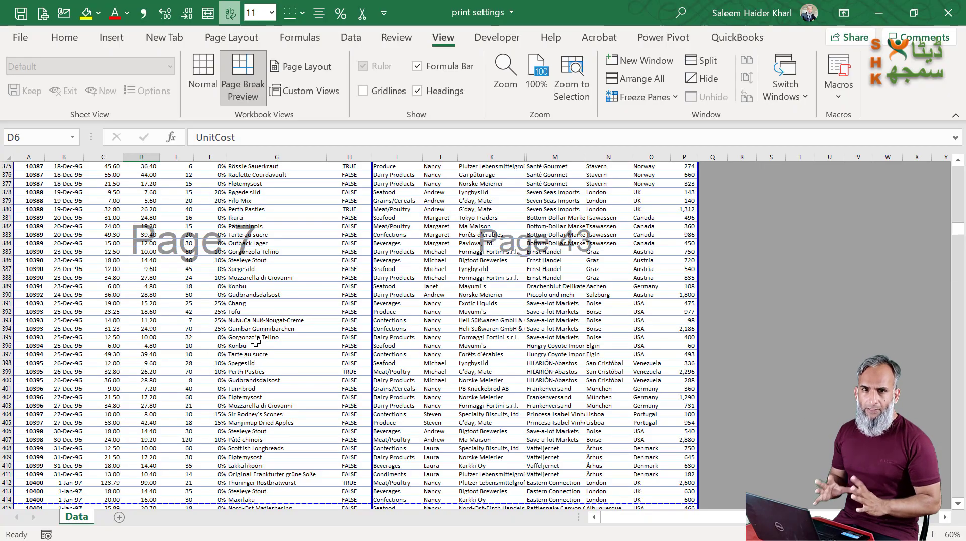
{"action": "scroll", "coordinate": [256, 342], "scroll_direction": "up", "scroll_amount": 20}
{"action": "scroll", "coordinate": [256, 343], "scroll_direction": "up", "scroll_amount": 20}
{"action": "scroll", "coordinate": [256, 342], "scroll_direction": "up", "scroll_amount": 18}
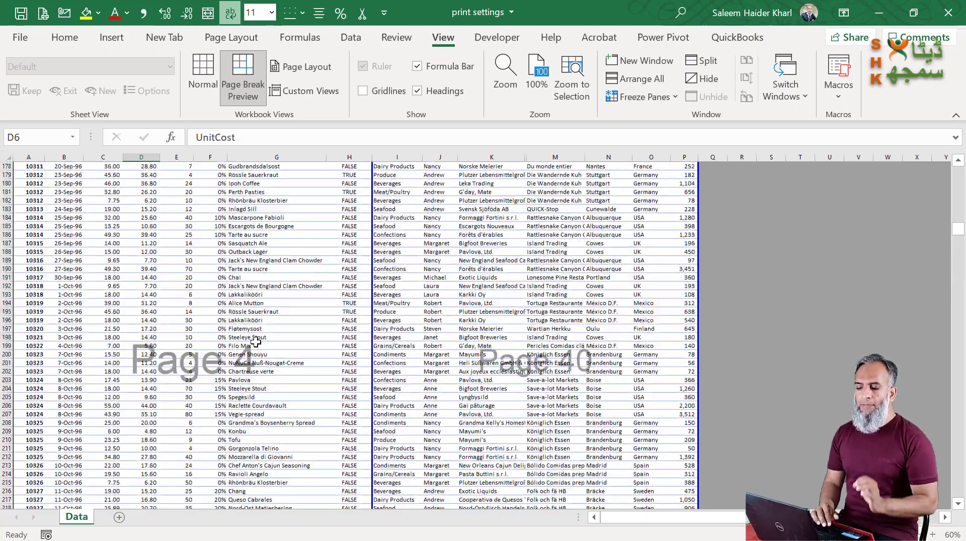
{"action": "scroll", "coordinate": [256, 342], "scroll_direction": "up", "scroll_amount": 18}
{"action": "scroll", "coordinate": [257, 342], "scroll_direction": "up", "scroll_amount": 11}
{"action": "scroll", "coordinate": [257, 342], "scroll_direction": "up", "scroll_amount": 11}
{"action": "scroll", "coordinate": [257, 342], "scroll_direction": "up", "scroll_amount": 11}
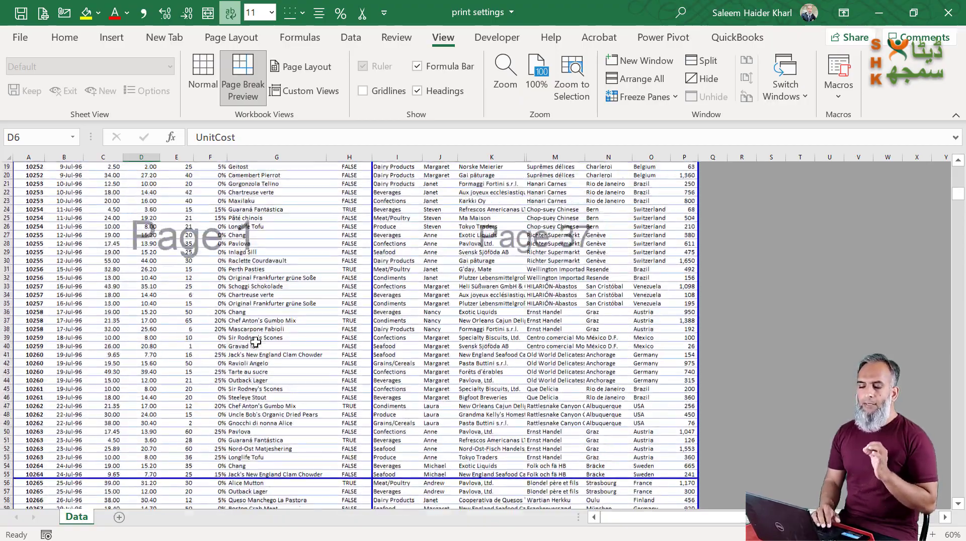
{"action": "scroll", "coordinate": [256, 342], "scroll_direction": "up", "scroll_amount": 12}
{"action": "scroll", "coordinate": [256, 342], "scroll_direction": "up", "scroll_amount": 4}
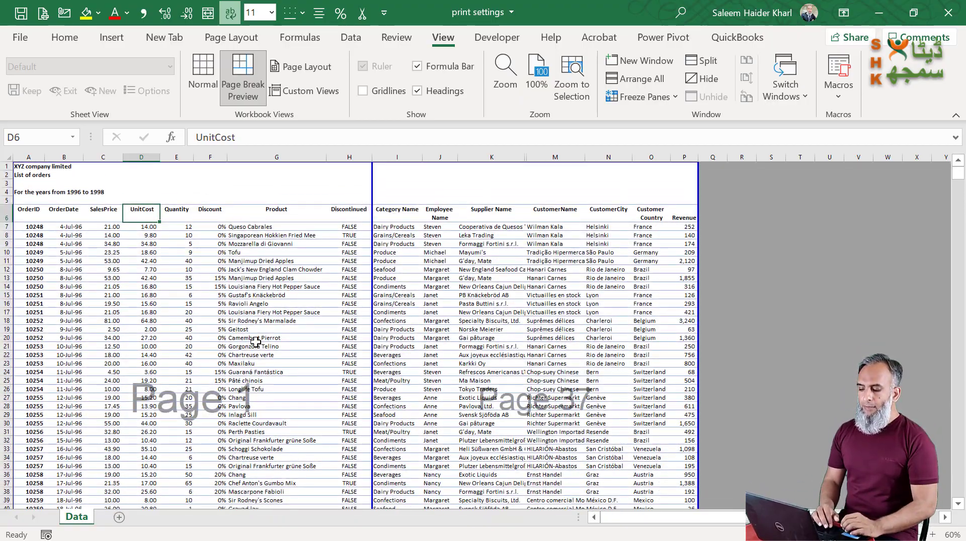
{"action": "scroll", "coordinate": [256, 342], "scroll_direction": "down", "scroll_amount": 10}
{"action": "scroll", "coordinate": [256, 342], "scroll_direction": "down", "scroll_amount": 1}
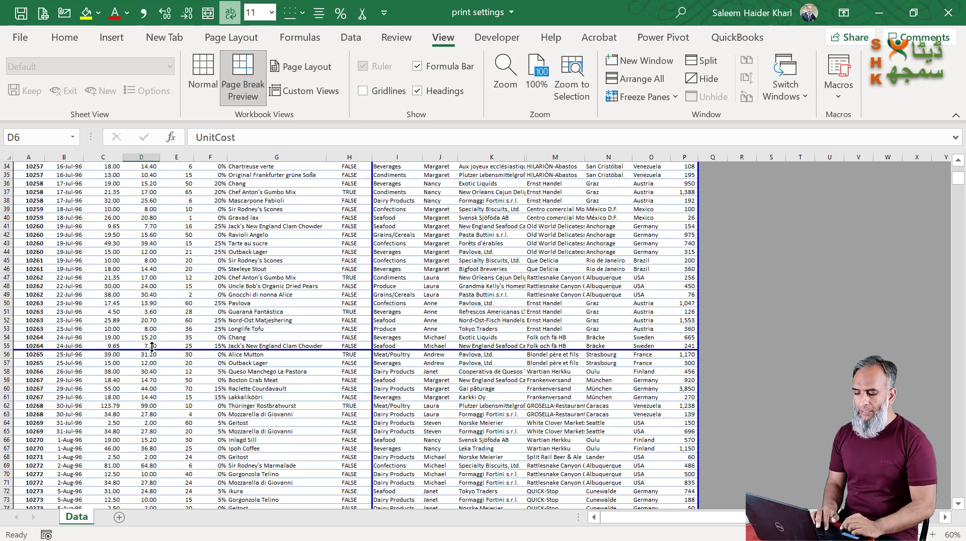
{"action": "left_click_drag", "start_coordinate": [151, 350], "coordinate": [152, 371]}
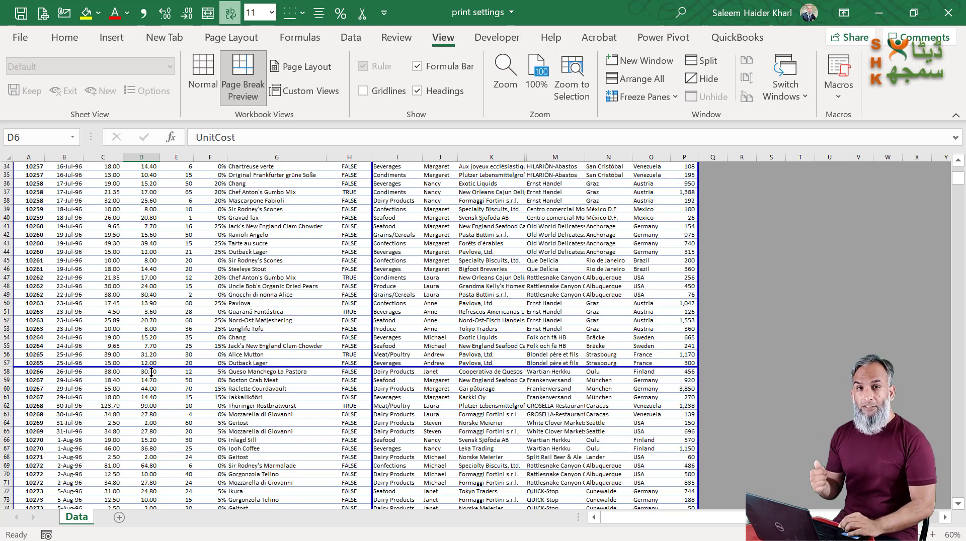
- Choose Reset All Page Breaks from the right-click menu on B58, then select cell G40
{"action": "right_click", "coordinate": [70, 372]}
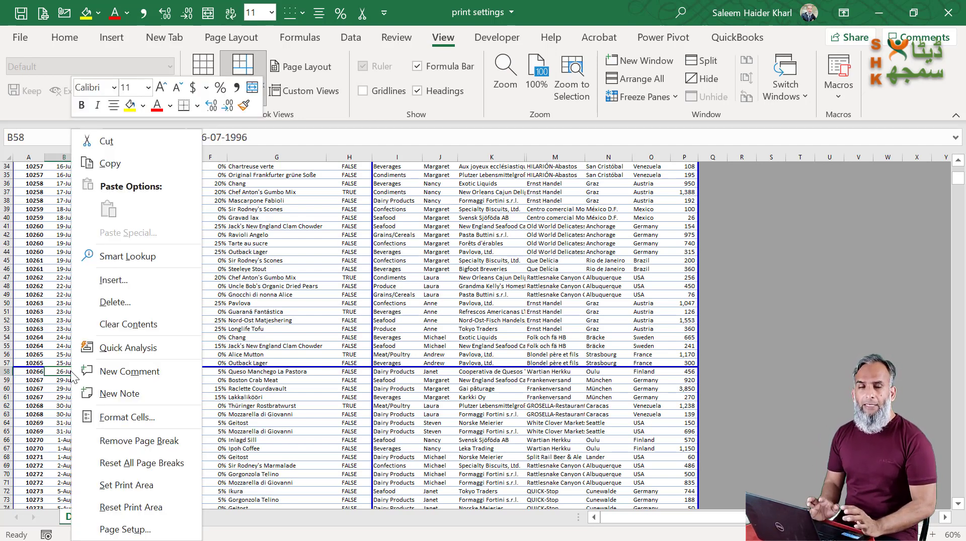
{"action": "left_click", "coordinate": [164, 463]}
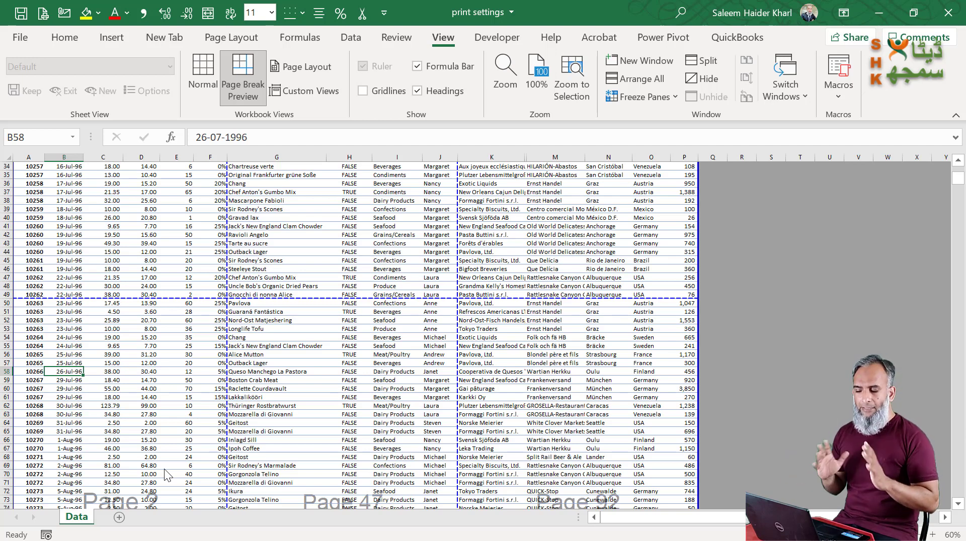
{"action": "left_click", "coordinate": [261, 218]}
{"action": "left_click", "coordinate": [237, 43]}
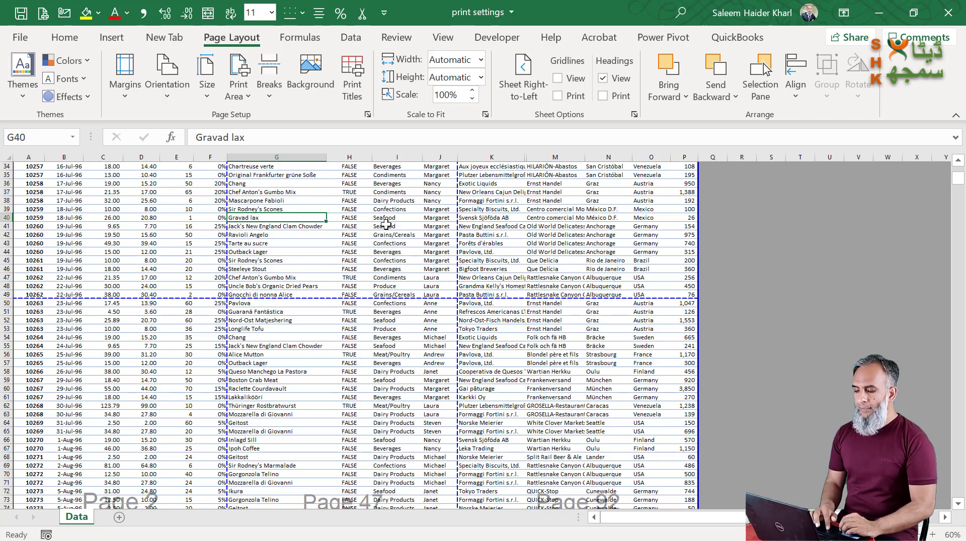
- Fit the Data sheet to one page wide, then reopen its print preview
{"action": "left_click", "coordinate": [368, 114]}
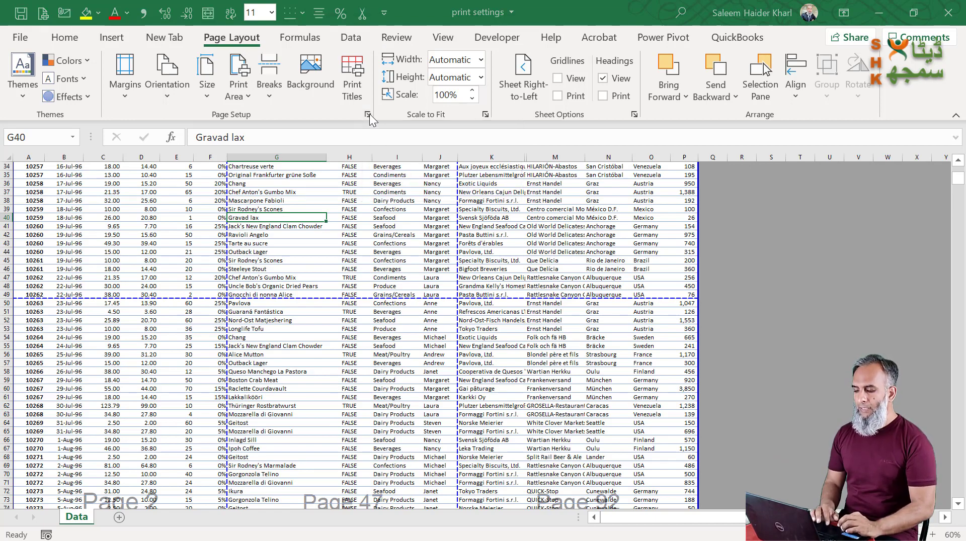
{"action": "left_click", "coordinate": [337, 165]}
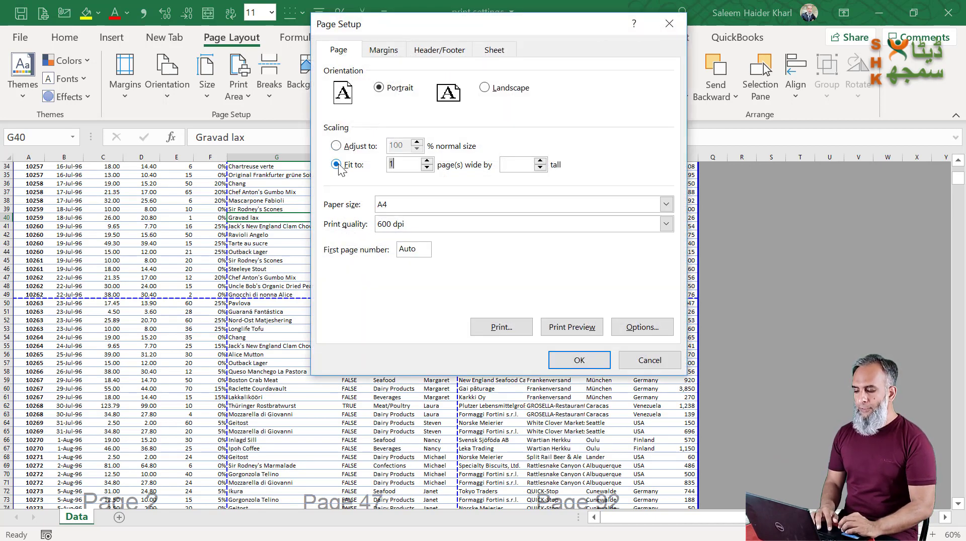
{"action": "left_click", "coordinate": [578, 363]}
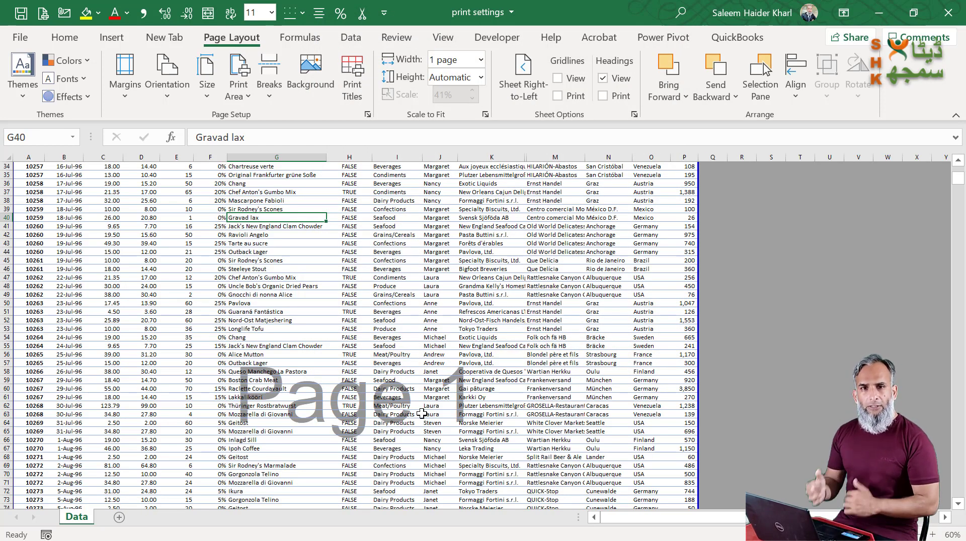
{"action": "key", "text": "ctrl+p"}
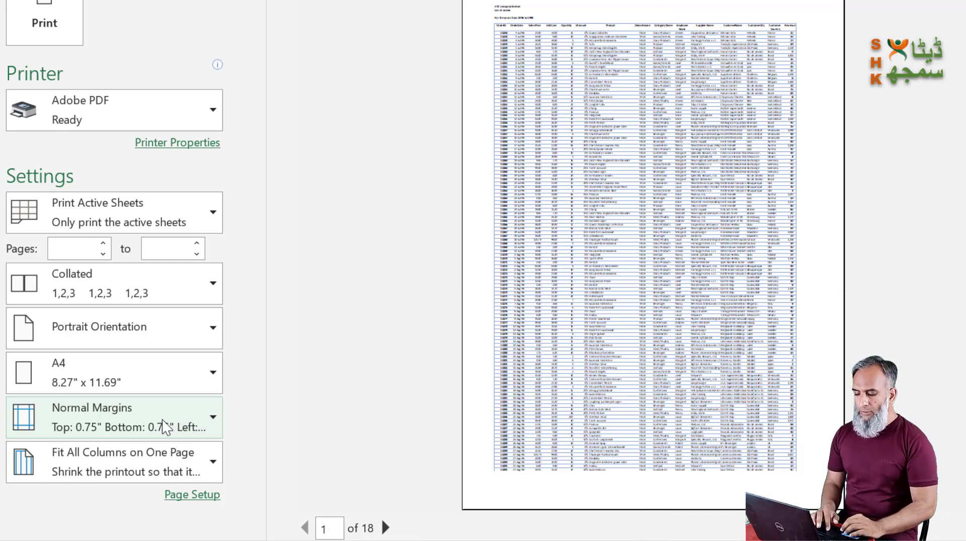
- Try Wide margins on the printout, then switch to Narrow margins
{"action": "left_click", "coordinate": [167, 428]}
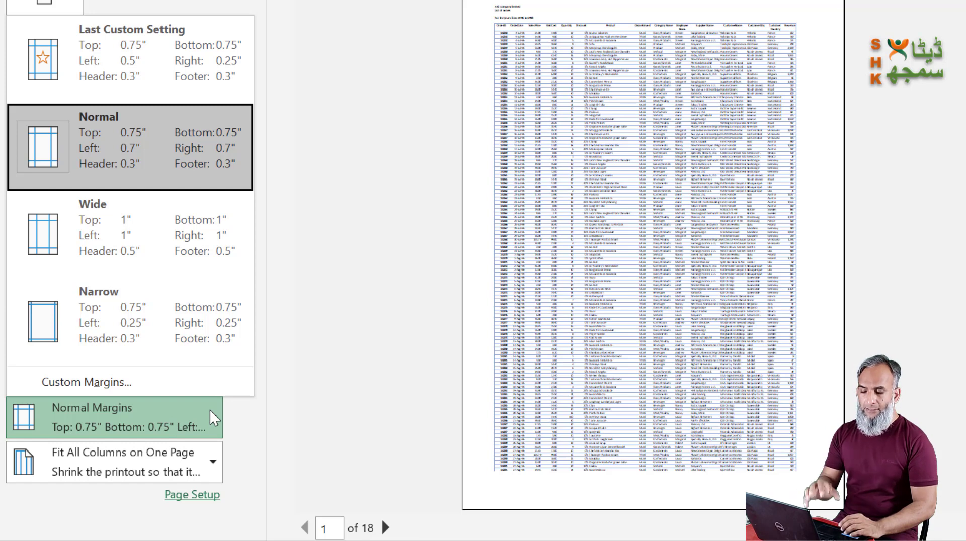
{"action": "left_click", "coordinate": [165, 222]}
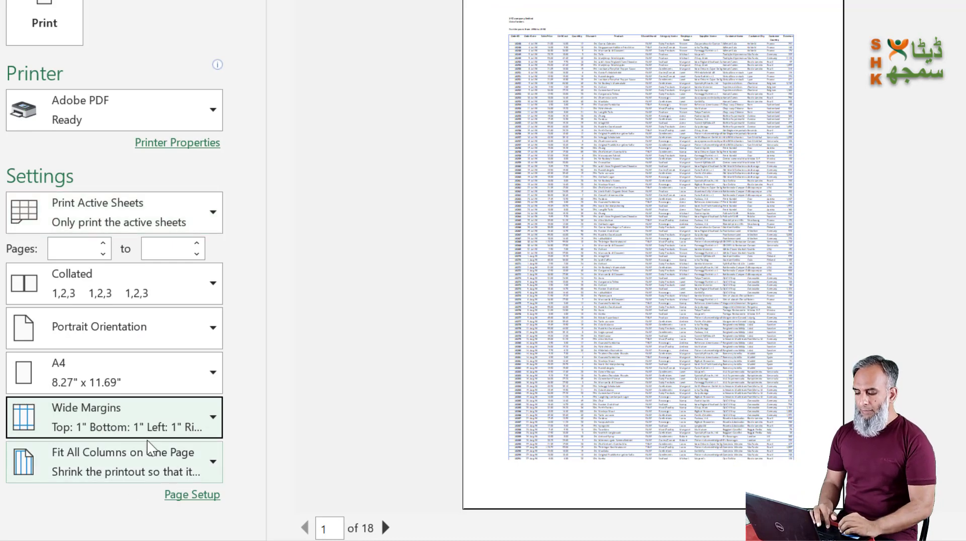
{"action": "left_click", "coordinate": [151, 425]}
{"action": "left_click", "coordinate": [134, 308]}
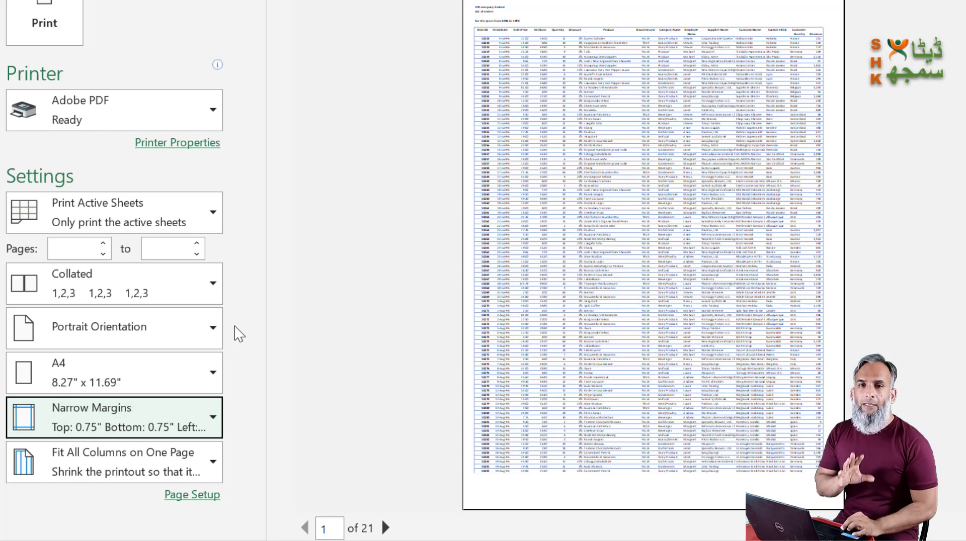
- Switch the printout to Landscape orientation and check the second preview page
{"action": "left_click", "coordinate": [273, 327]}
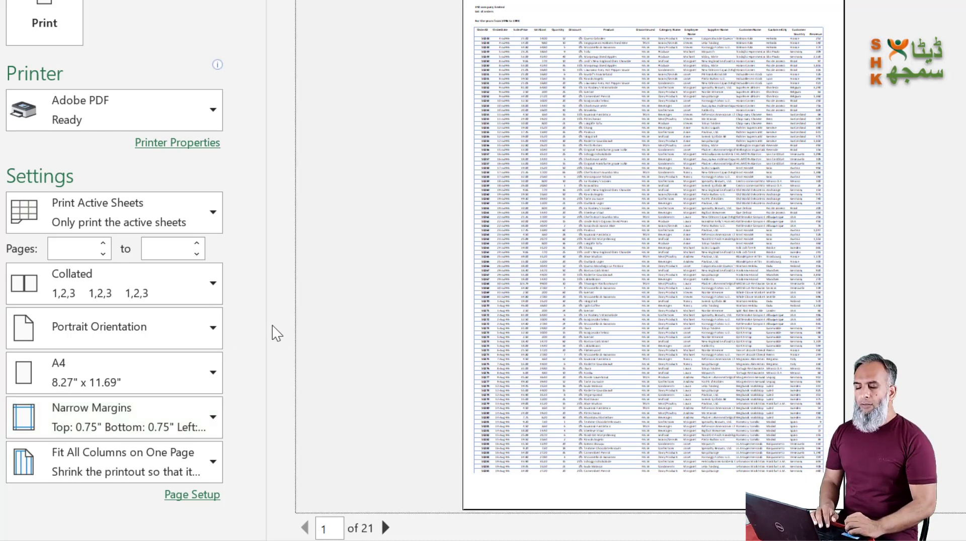
{"action": "left_click", "coordinate": [213, 347]}
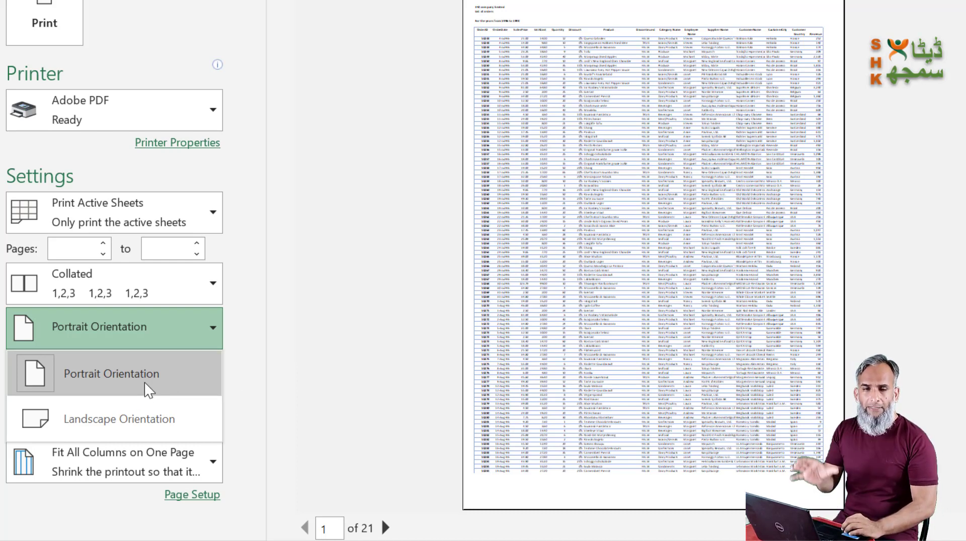
{"action": "left_click", "coordinate": [107, 425]}
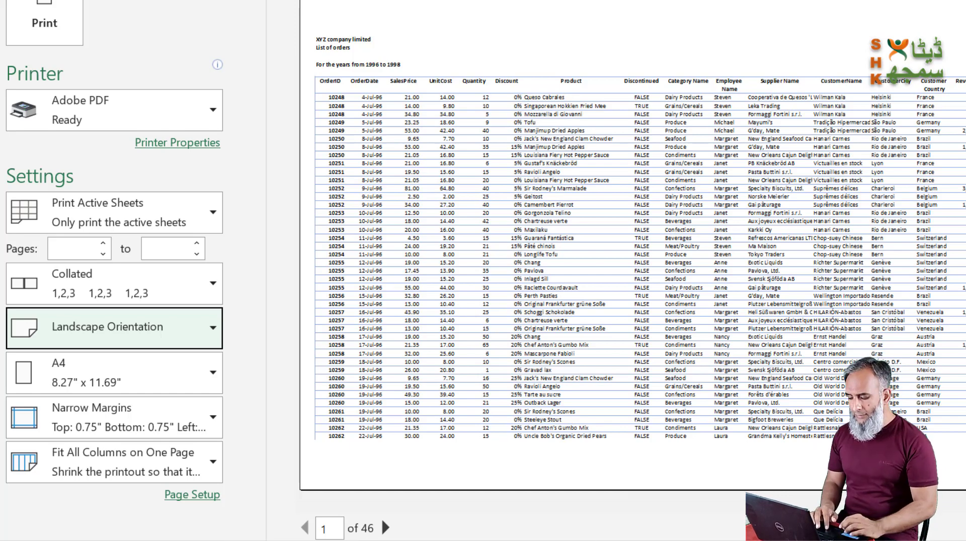
{"action": "left_click", "coordinate": [384, 528]}
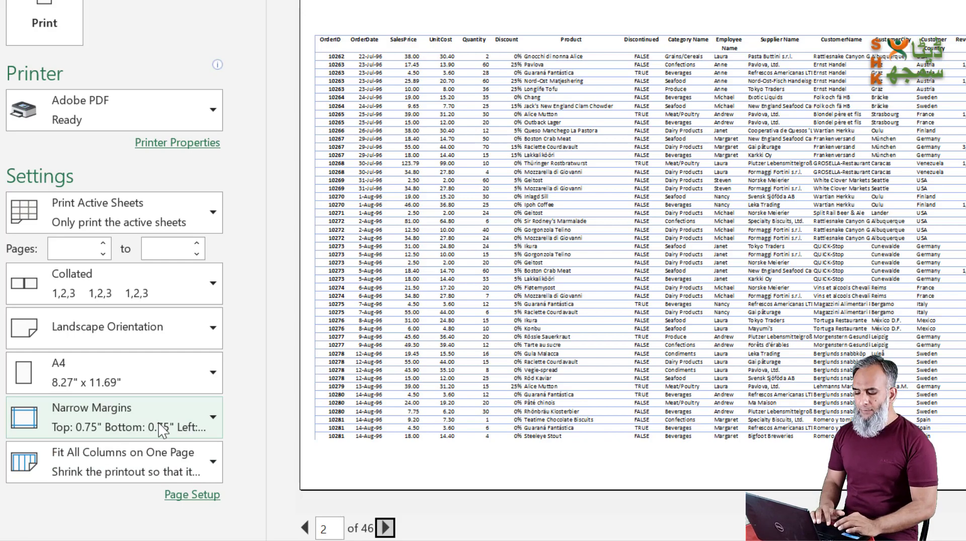
{"action": "left_click", "coordinate": [162, 431]}
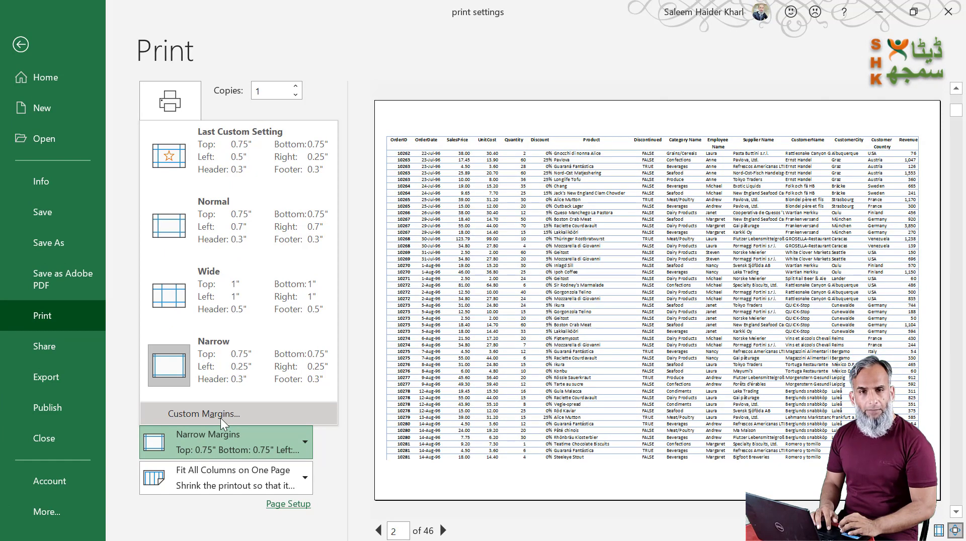
{"action": "left_click", "coordinate": [288, 505]}
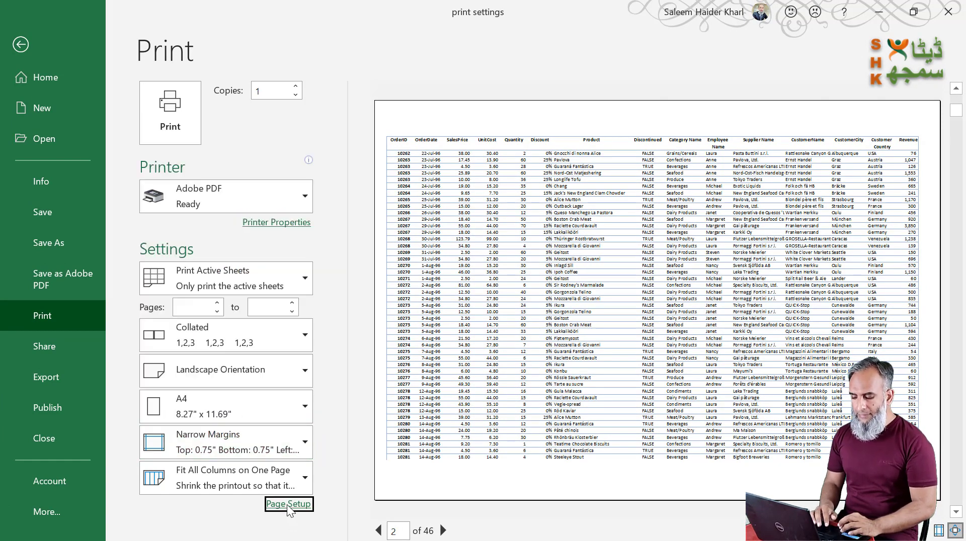
{"action": "left_click", "coordinate": [380, 51]}
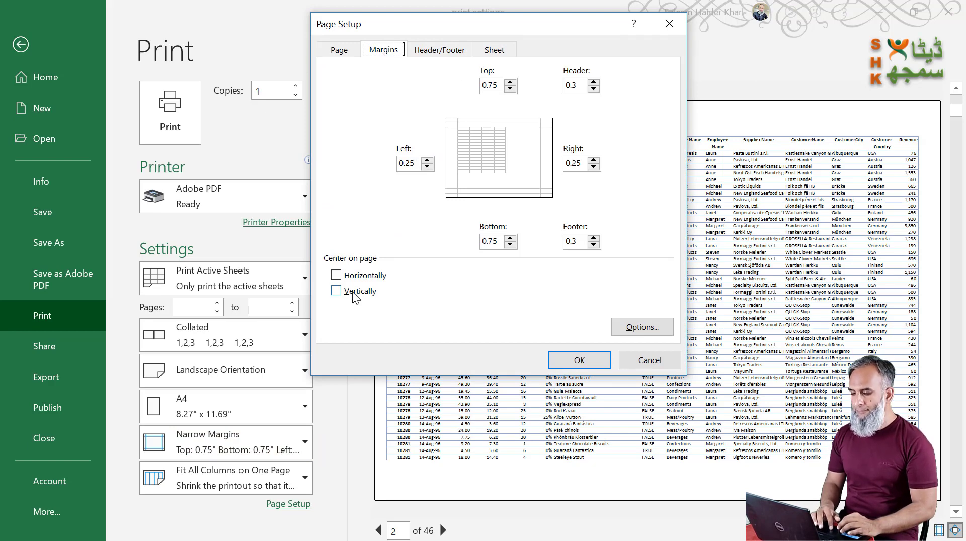
{"action": "key", "text": "Escape"}
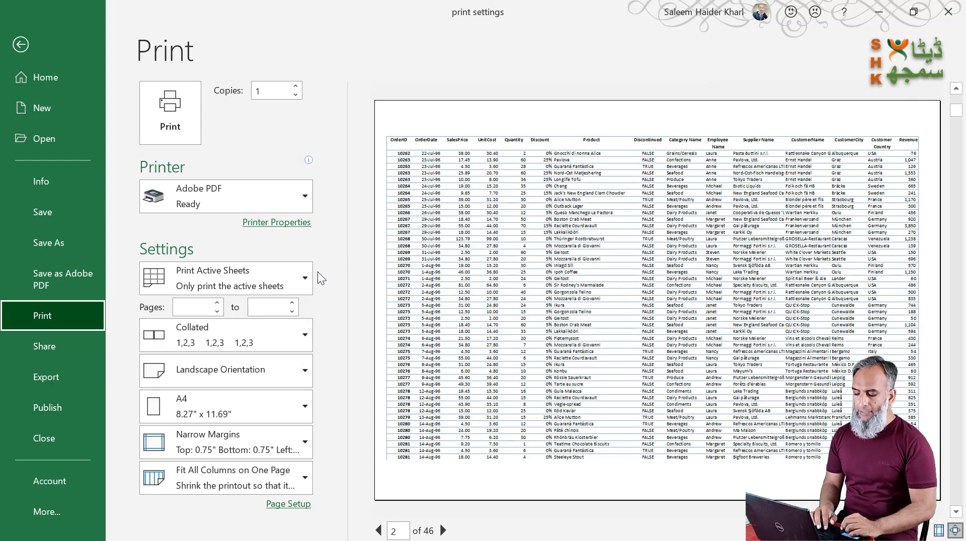
{"action": "left_click", "coordinate": [298, 282]}
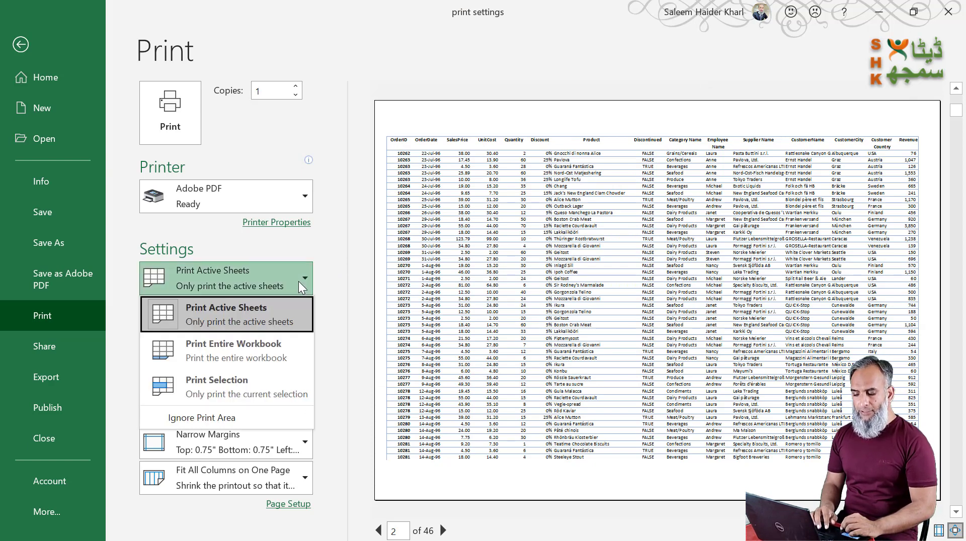
{"action": "left_click", "coordinate": [298, 282]}
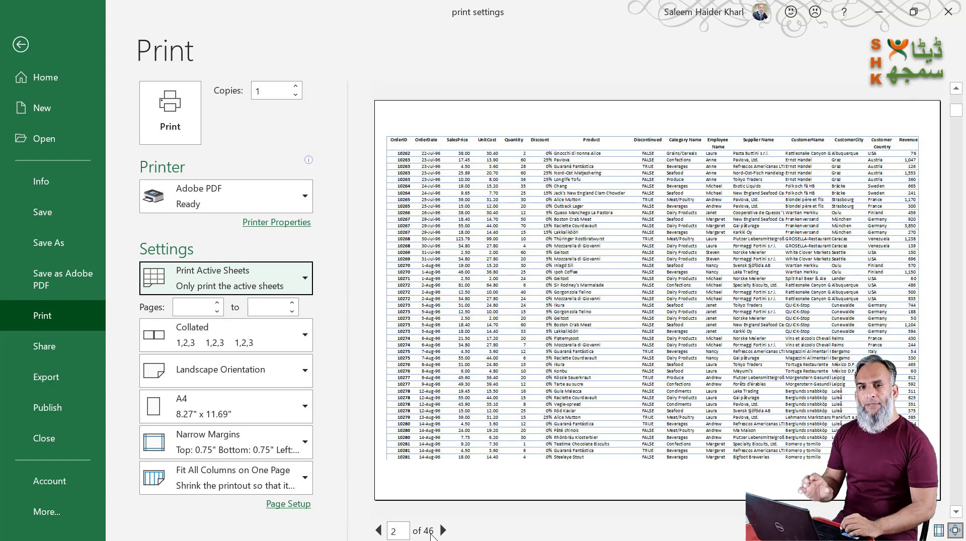
- Add Sheet2 with 'shkdatasamajh' in D4, then return to the Data sheet's print preview
{"action": "left_click", "coordinate": [20, 44]}
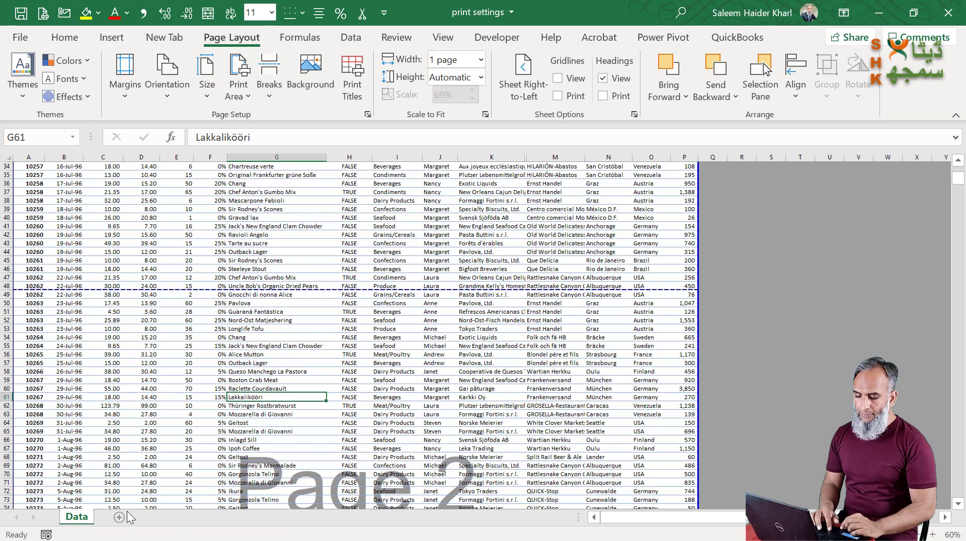
{"action": "left_click", "coordinate": [119, 518]}
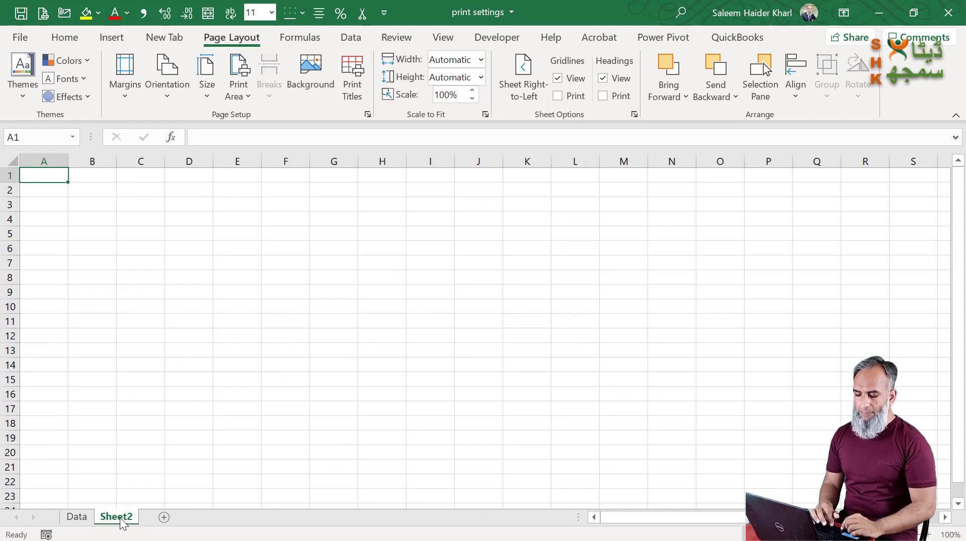
{"action": "left_click", "coordinate": [183, 216]}
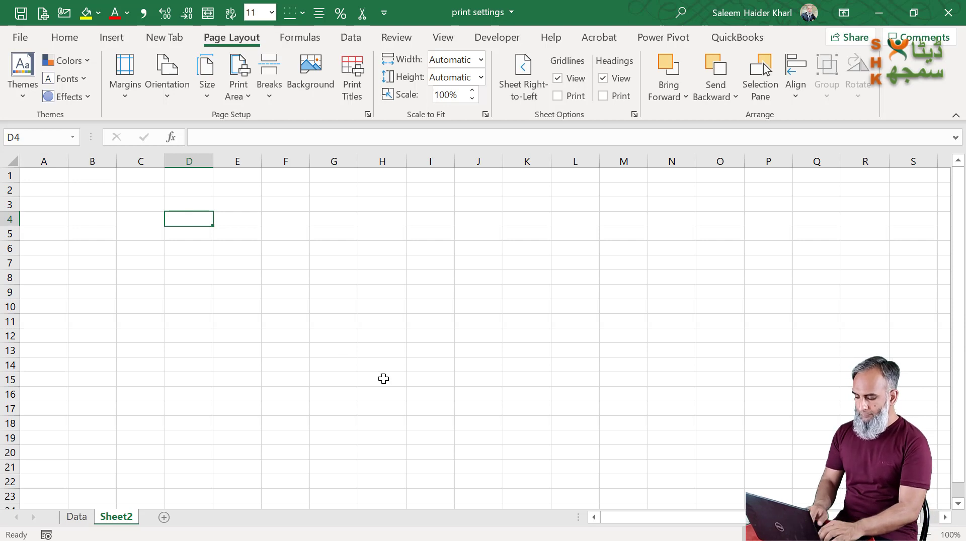
{"action": "type", "text": "shkdatas"}
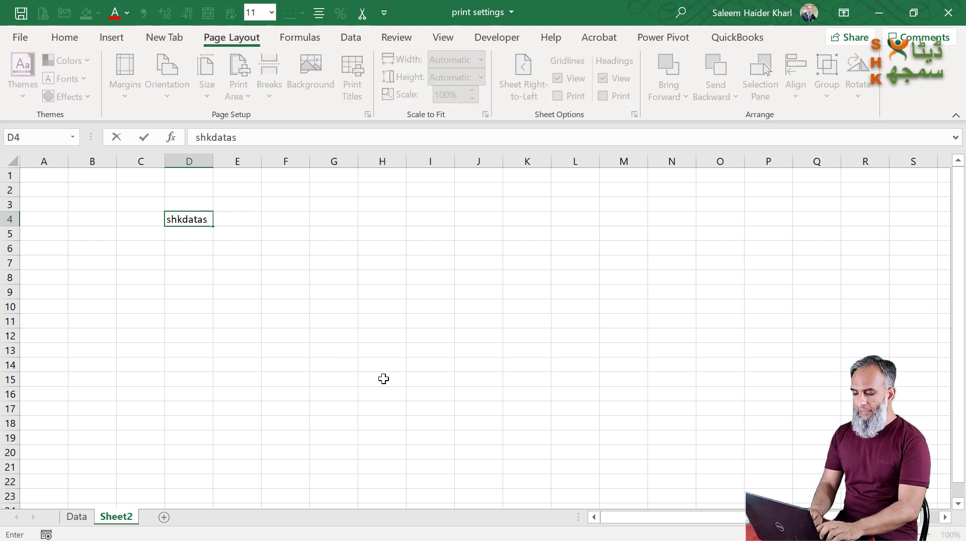
{"action": "type", "text": "amajh"}
{"action": "key", "text": "Return"}
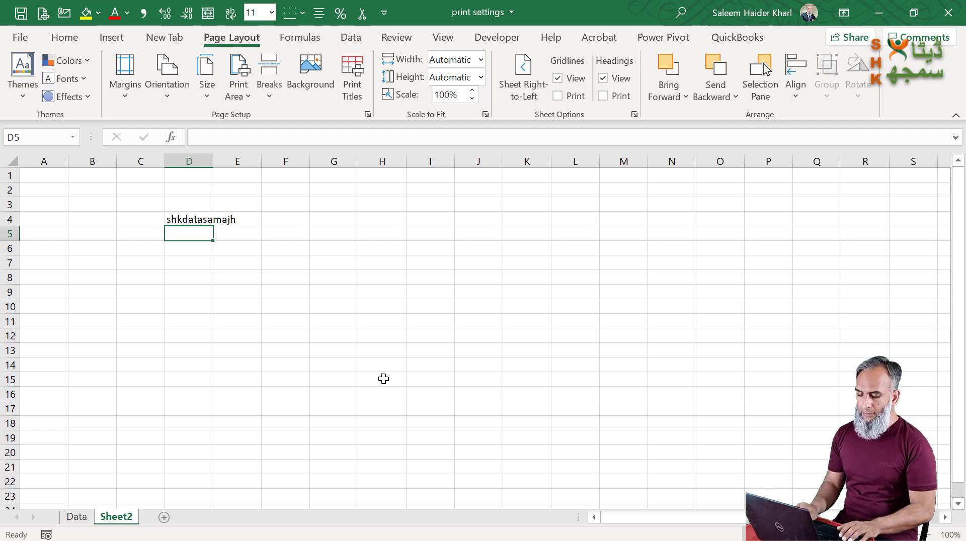
{"action": "key", "text": "ctrl+Page_Up"}
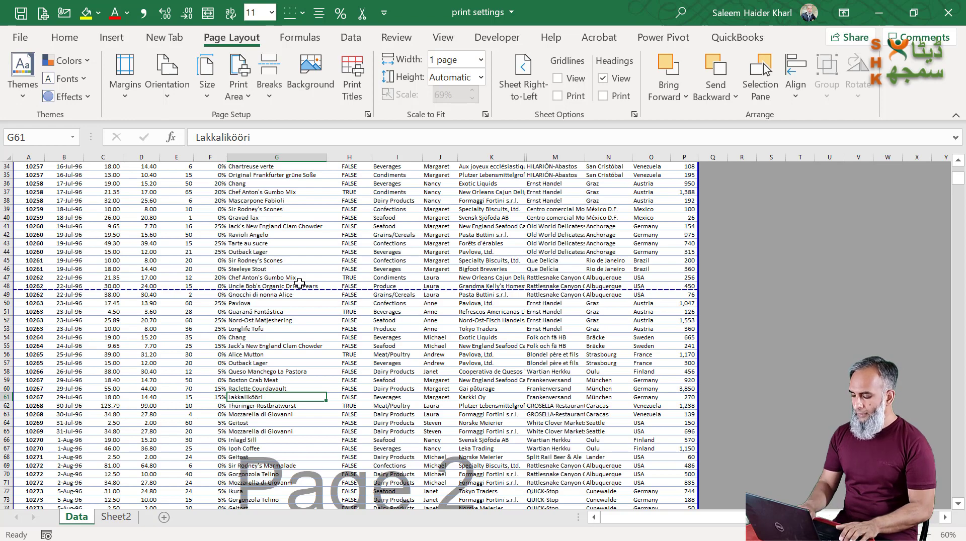
{"action": "key", "text": "ctrl+p"}
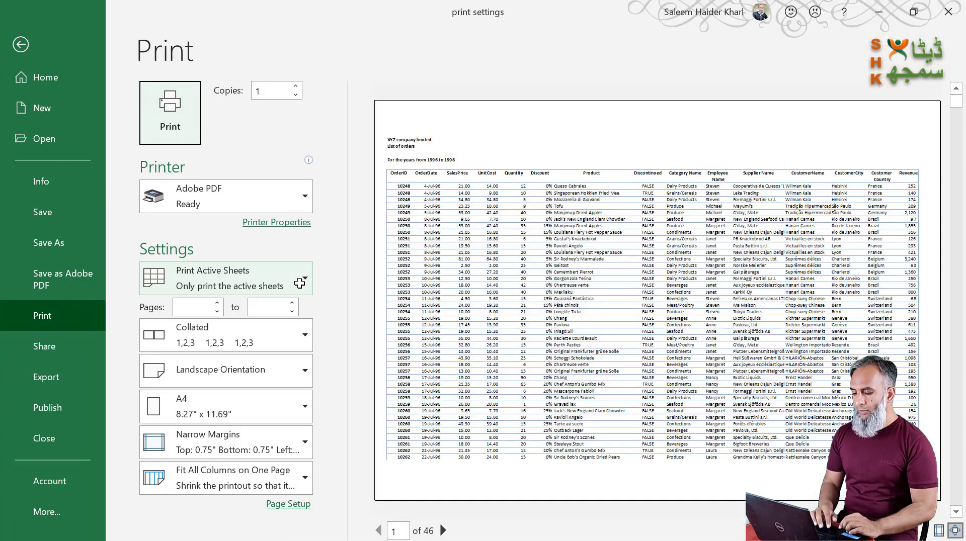
- Set the print range to pages 5 to 15, trying Entire Workbook before returning to Active Sheets
{"action": "left_click", "coordinate": [244, 286]}
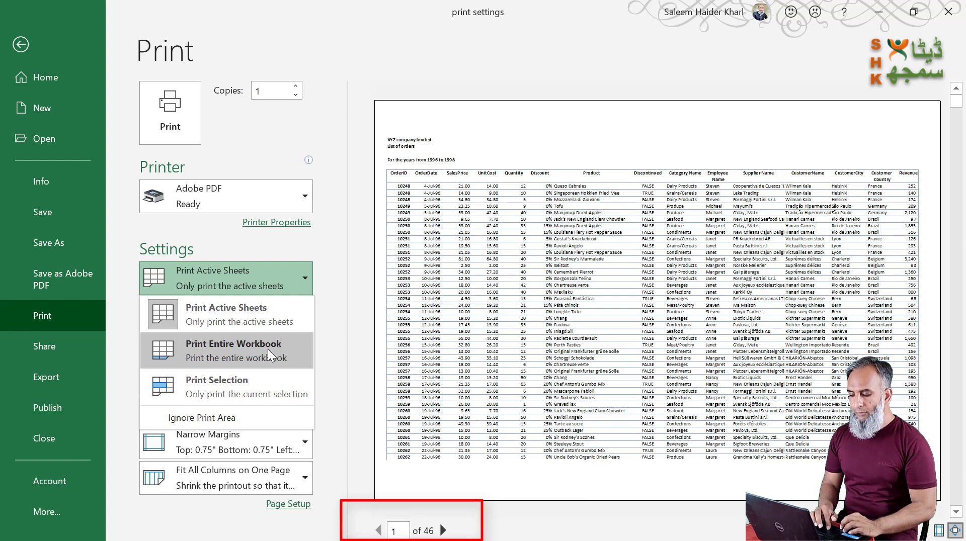
{"action": "left_click", "coordinate": [268, 349]}
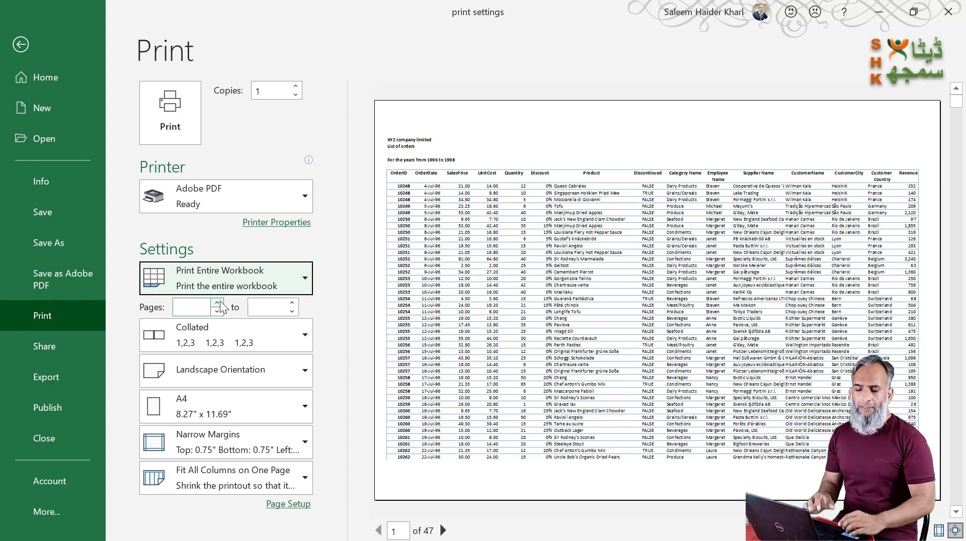
{"action": "left_click", "coordinate": [194, 307]}
{"action": "type", "text": "5"}
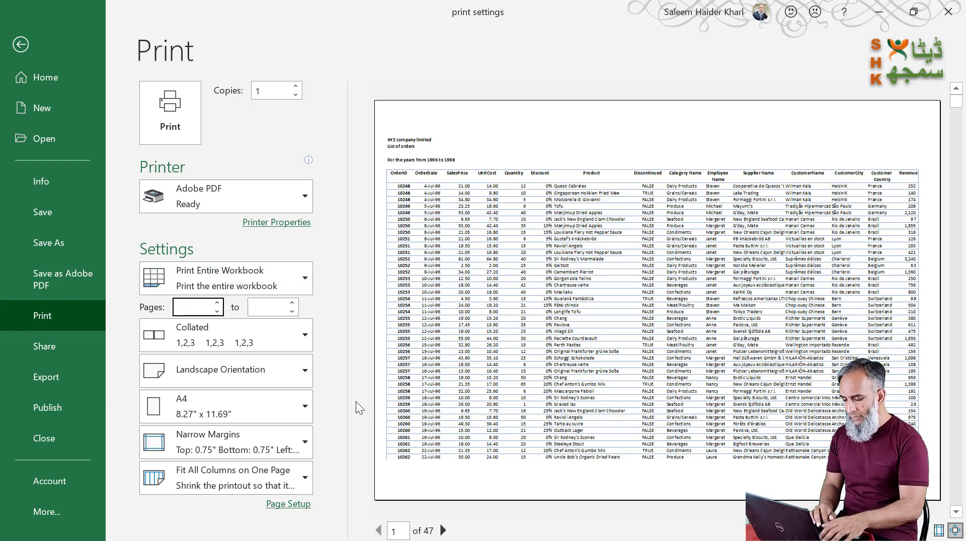
{"action": "left_click", "coordinate": [274, 306]}
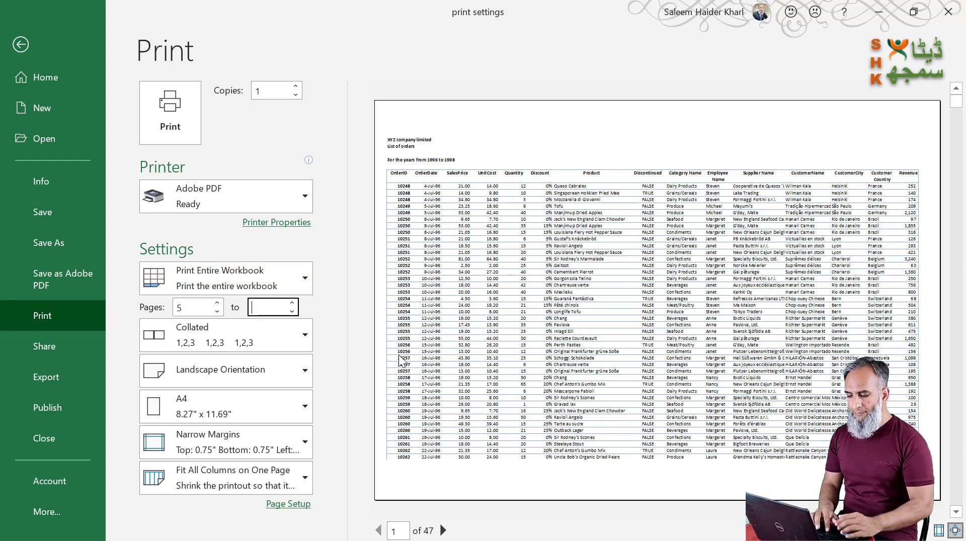
{"action": "type", "text": "15"}
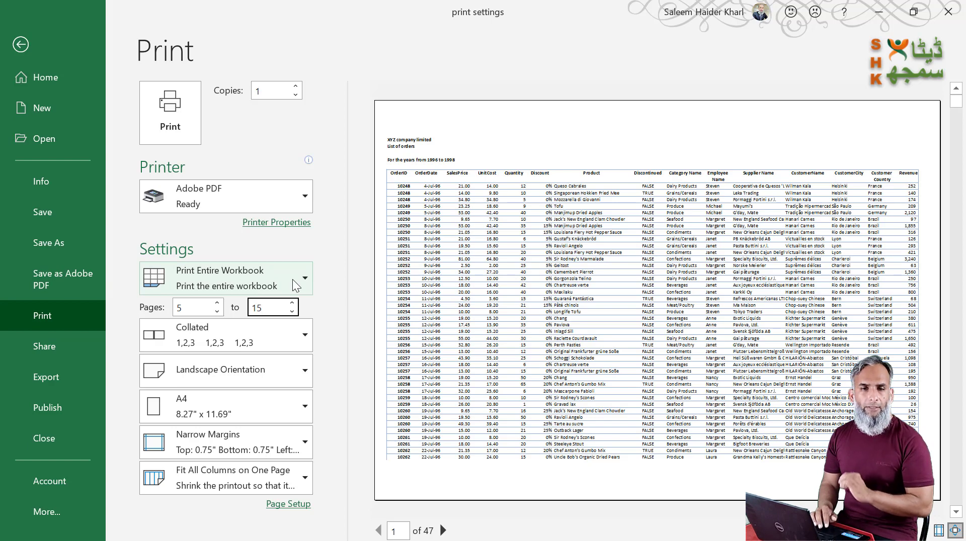
{"action": "left_click", "coordinate": [293, 280]}
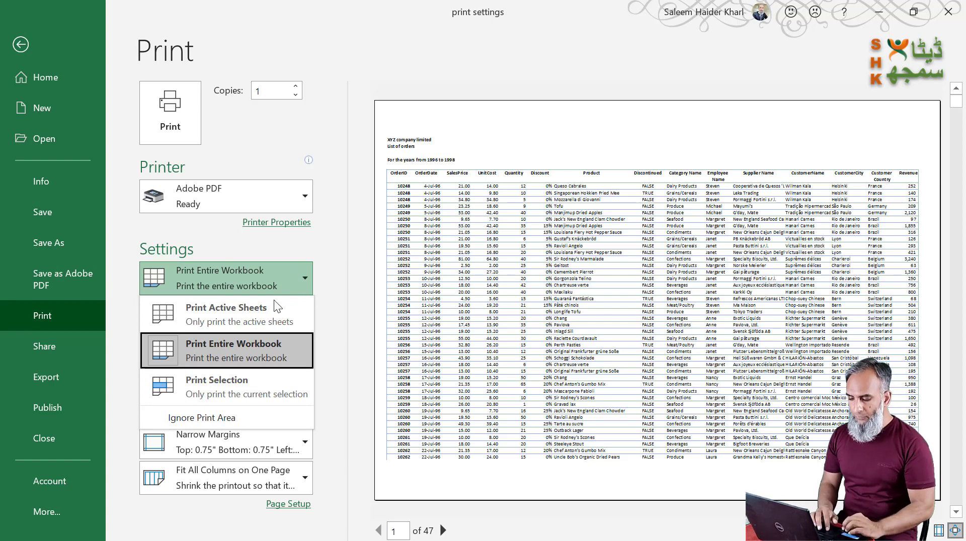
{"action": "left_click", "coordinate": [263, 309]}
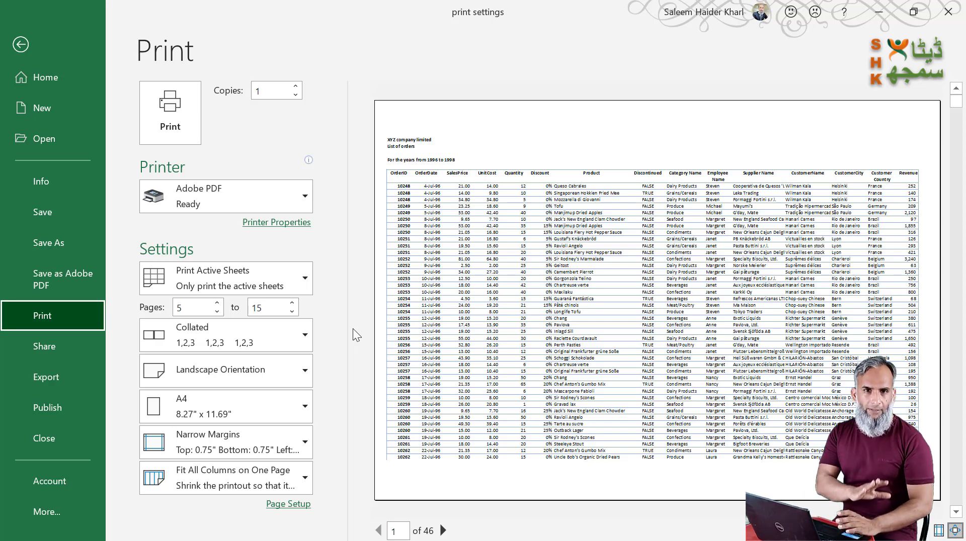
- Select the order block A6:F23, OrderID through Discount, on the worksheet
{"action": "left_click", "coordinate": [22, 46]}
{"action": "scroll", "coordinate": [312, 214], "scroll_direction": "up", "scroll_amount": 10}
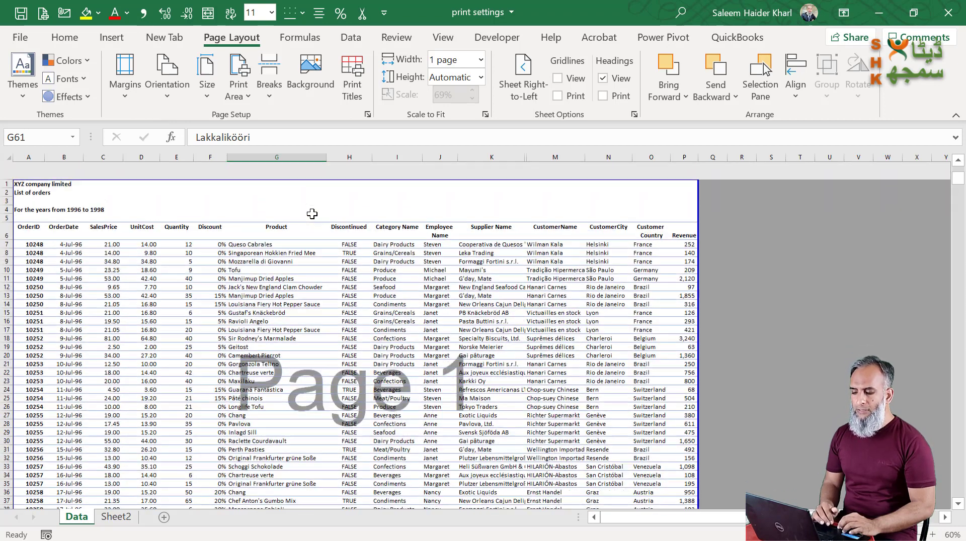
{"action": "left_click_drag", "start_coordinate": [31, 215], "coordinate": [212, 349]}
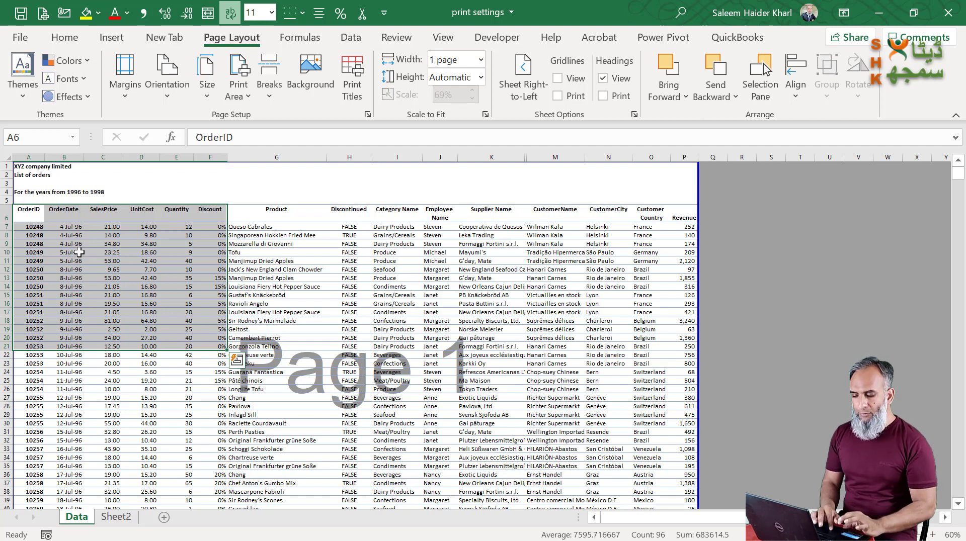
{"action": "left_click_drag", "start_coordinate": [32, 217], "coordinate": [208, 368]}
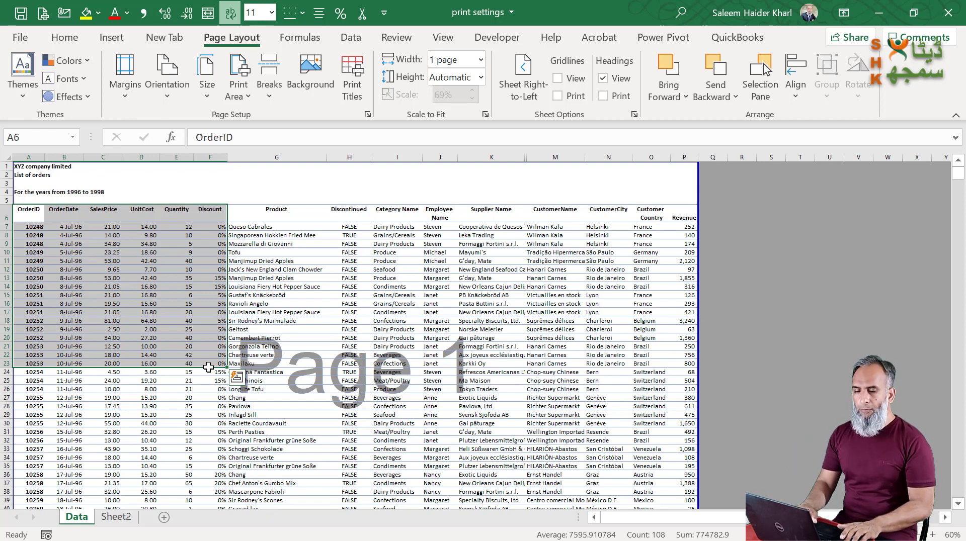
- Print only the selection, on a single page in Portrait orientation
{"action": "key", "text": "ctrl+p"}
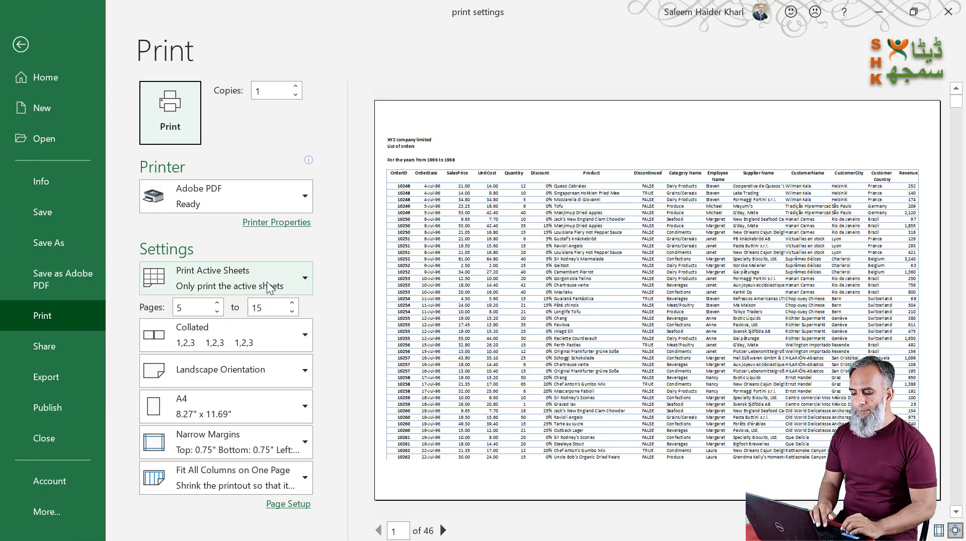
{"action": "left_click", "coordinate": [267, 282]}
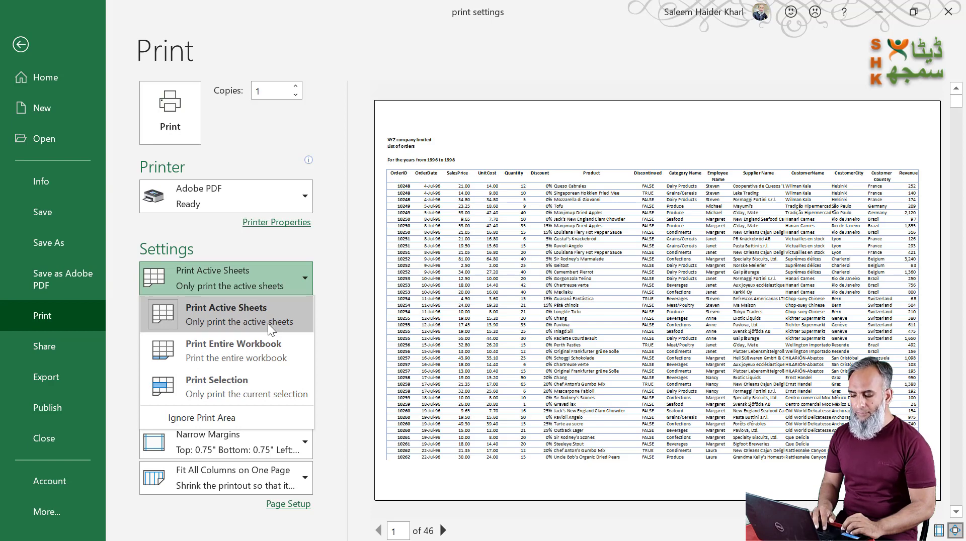
{"action": "left_click", "coordinate": [260, 382]}
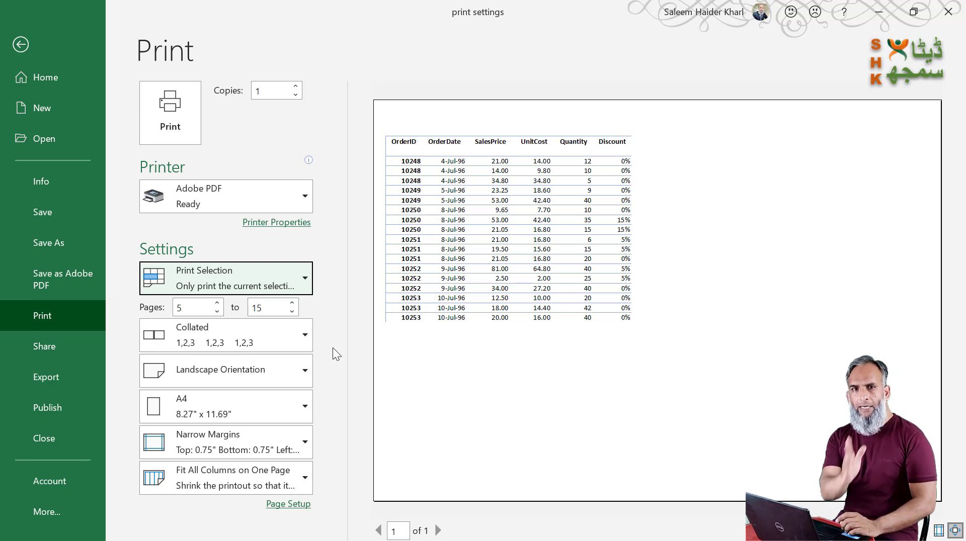
{"action": "left_click", "coordinate": [247, 379]}
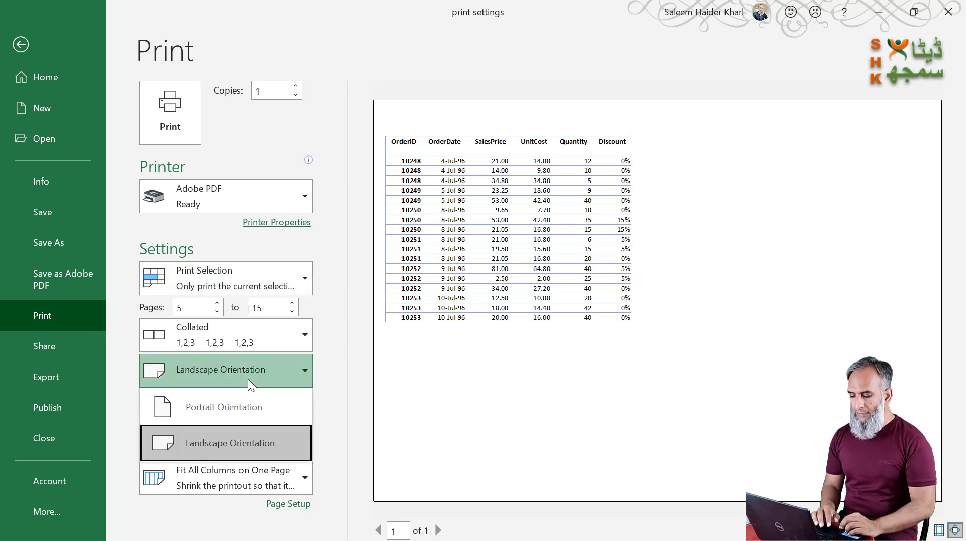
{"action": "left_click", "coordinate": [238, 411]}
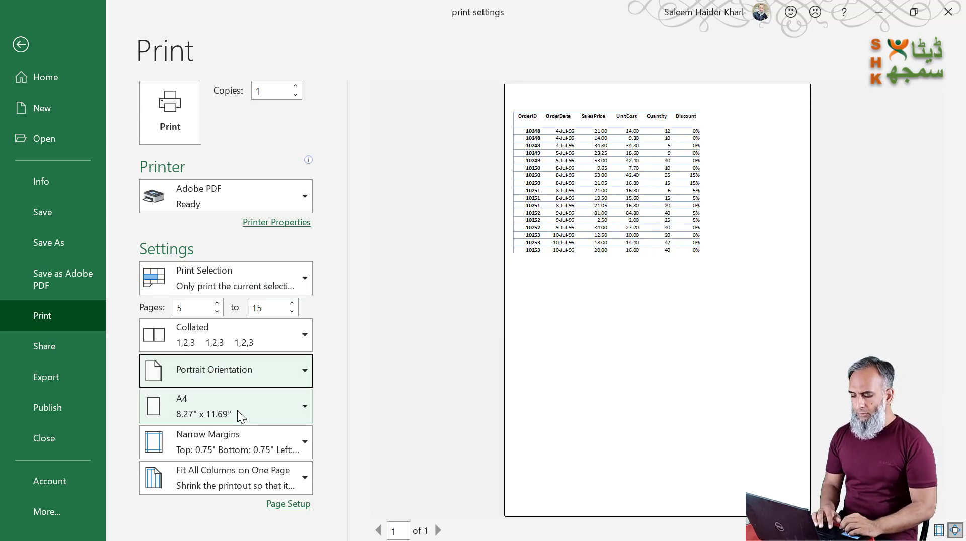
{"action": "left_click", "coordinate": [303, 506]}
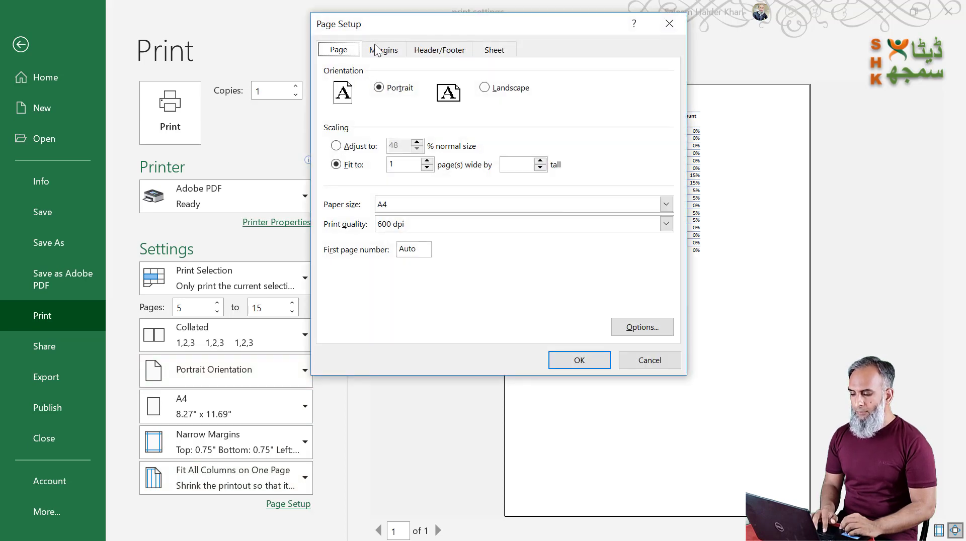
{"action": "left_click", "coordinate": [382, 49]}
{"action": "mouse_move", "coordinate": [484, 30]}
{"action": "left_mouse_down"}
{"action": "mouse_move", "coordinate": [307, 67]}
{"action": "mouse_move", "coordinate": [318, 68]}
{"action": "left_mouse_up"}
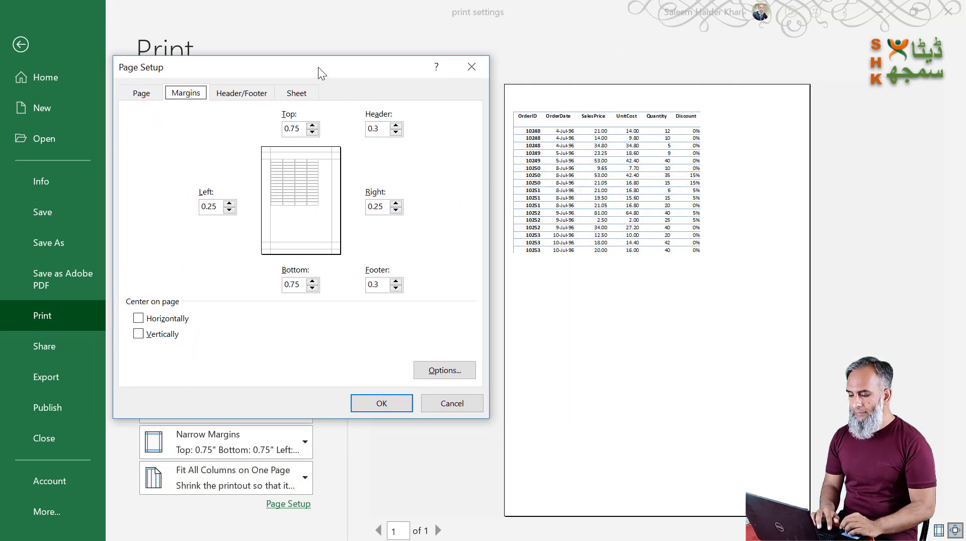
{"action": "left_click", "coordinate": [229, 203]}
{"action": "left_click", "coordinate": [379, 403]}
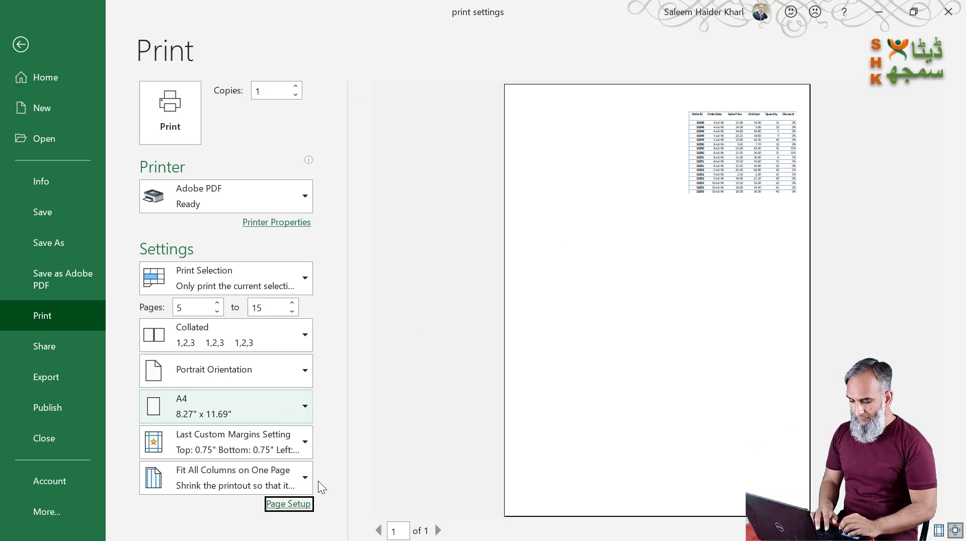
{"action": "left_click", "coordinate": [296, 505]}
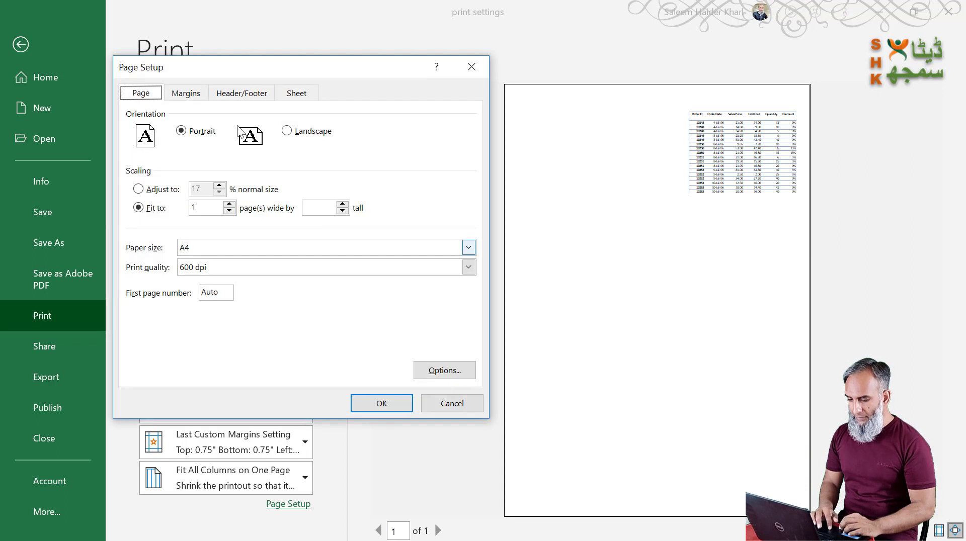
{"action": "left_click", "coordinate": [186, 93]}
{"action": "double_click", "coordinate": [203, 207]}
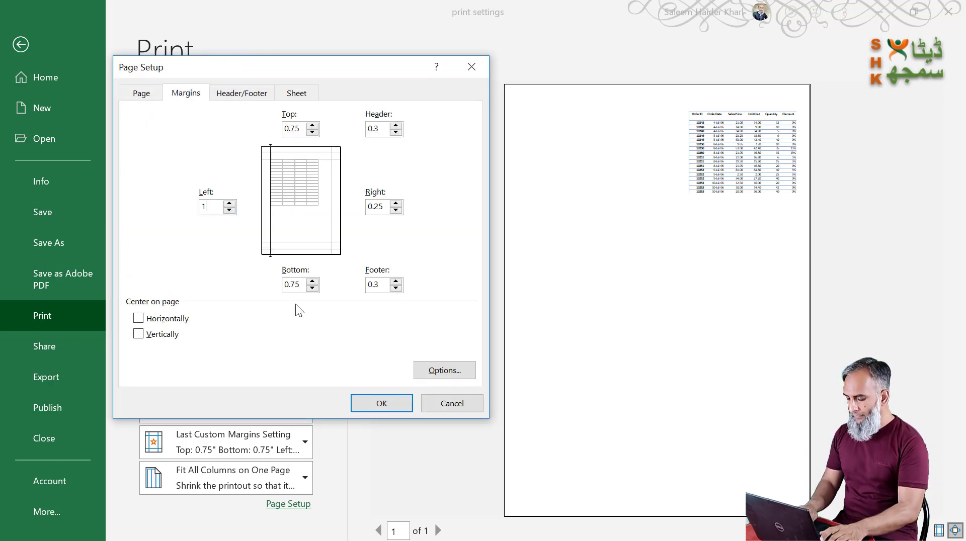
{"action": "type", "text": "1"}
{"action": "key", "text": "Return"}
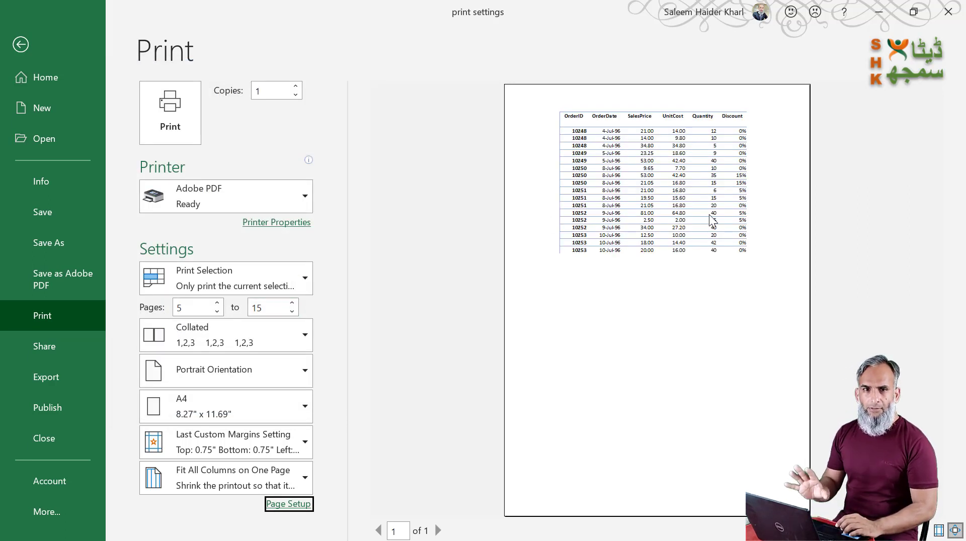
{"action": "left_click", "coordinate": [298, 505]}
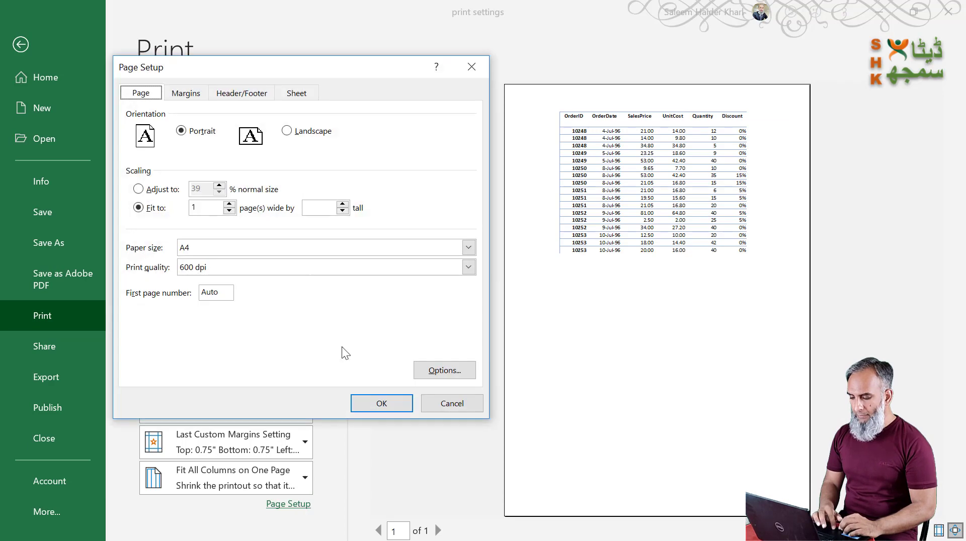
{"action": "left_click", "coordinate": [186, 94]}
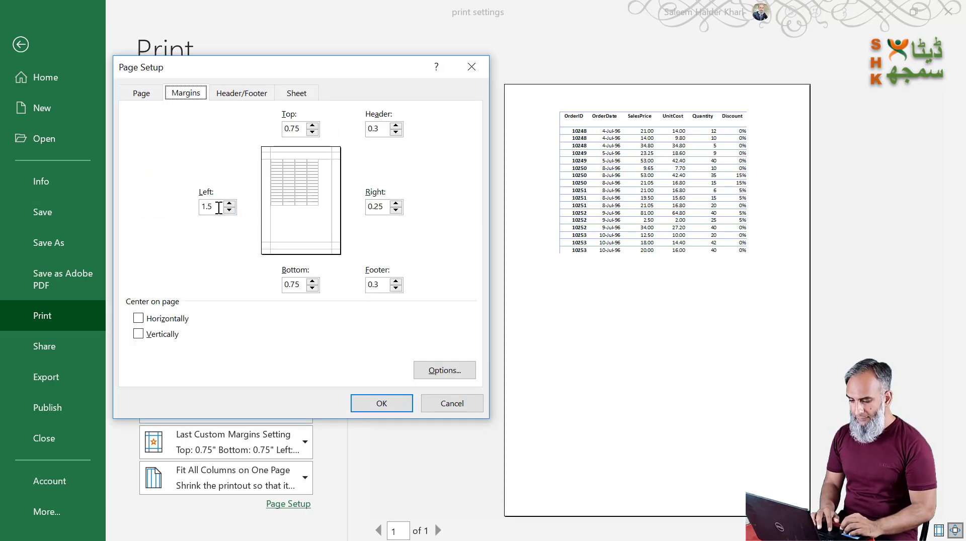
{"action": "left_click_drag", "start_coordinate": [218, 207], "coordinate": [198, 208]}
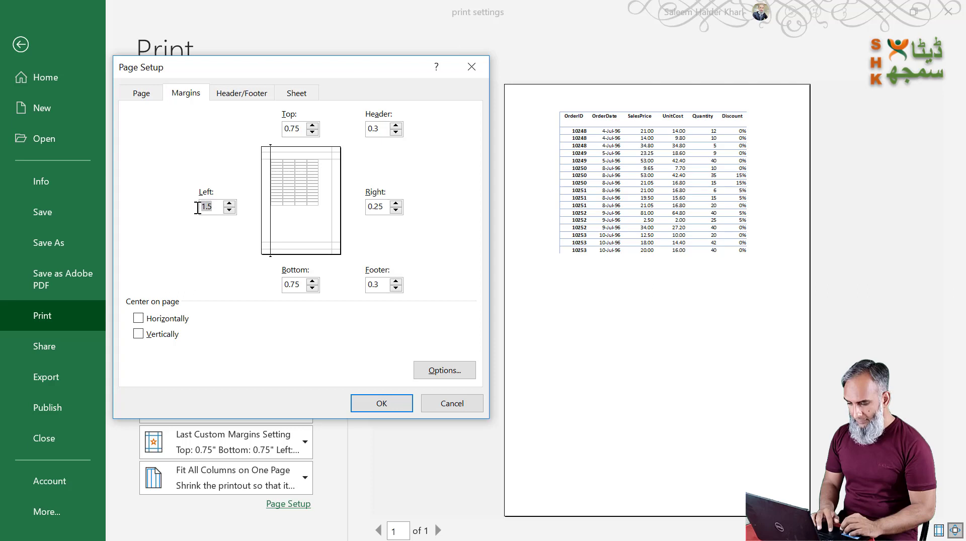
{"action": "type", "text": "2.5"}
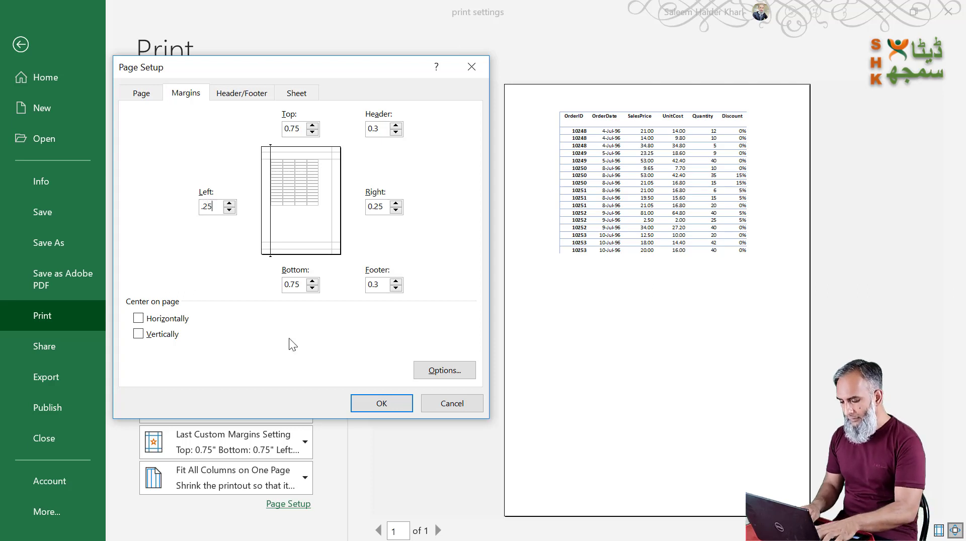
{"action": "key", "text": "Return"}
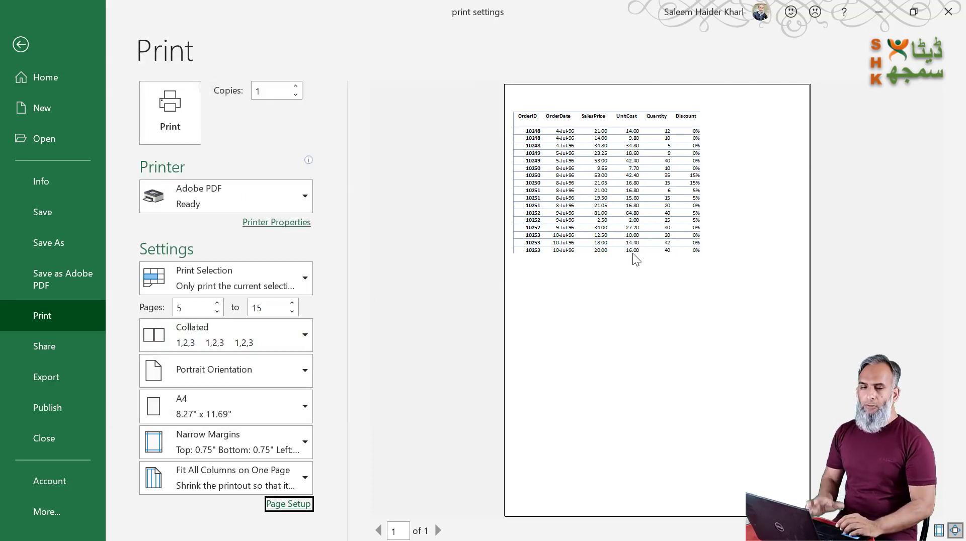
- Center the order table horizontally on the page in Page Setup margins
{"action": "left_click", "coordinate": [289, 505]}
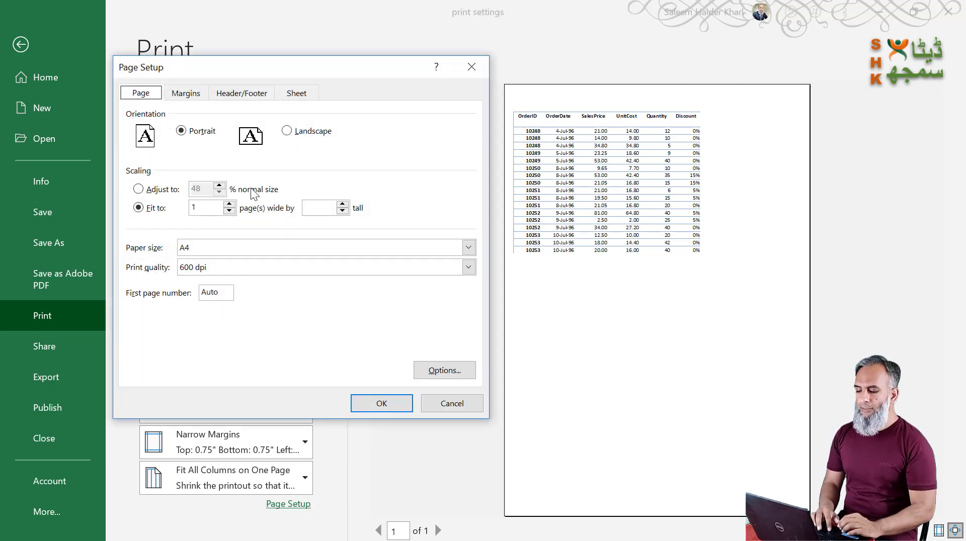
{"action": "left_click", "coordinate": [188, 95]}
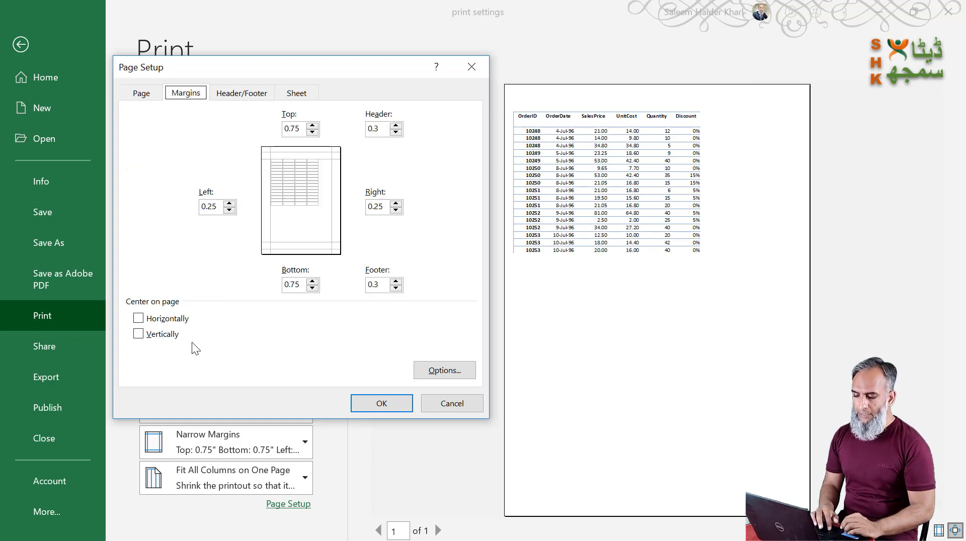
{"action": "left_click", "coordinate": [139, 320]}
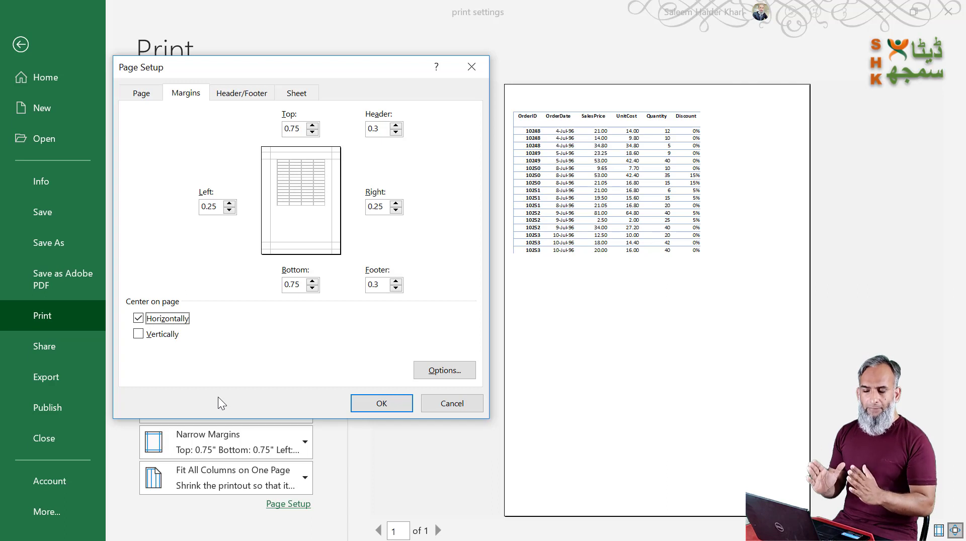
{"action": "left_click", "coordinate": [390, 405]}
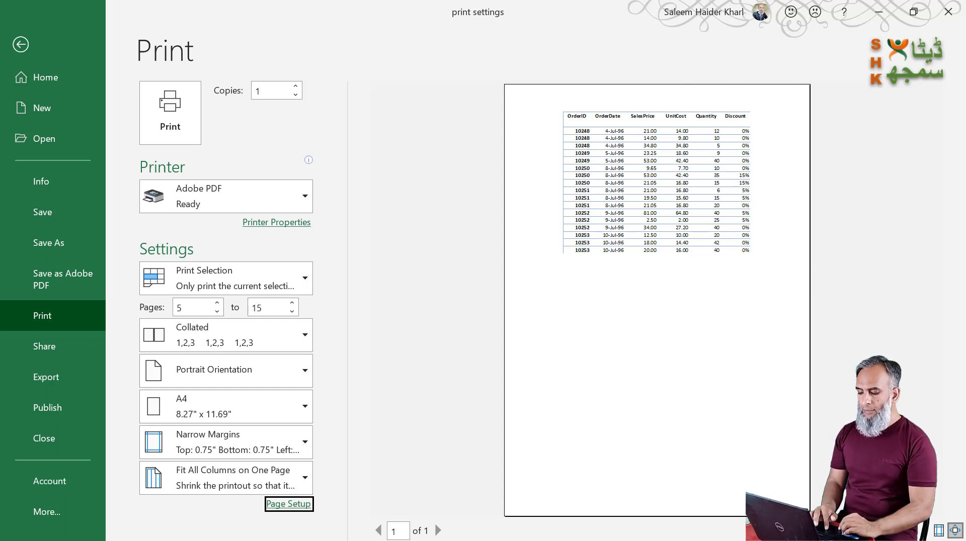
- Also center the order table vertically on the page
{"action": "left_click", "coordinate": [289, 504]}
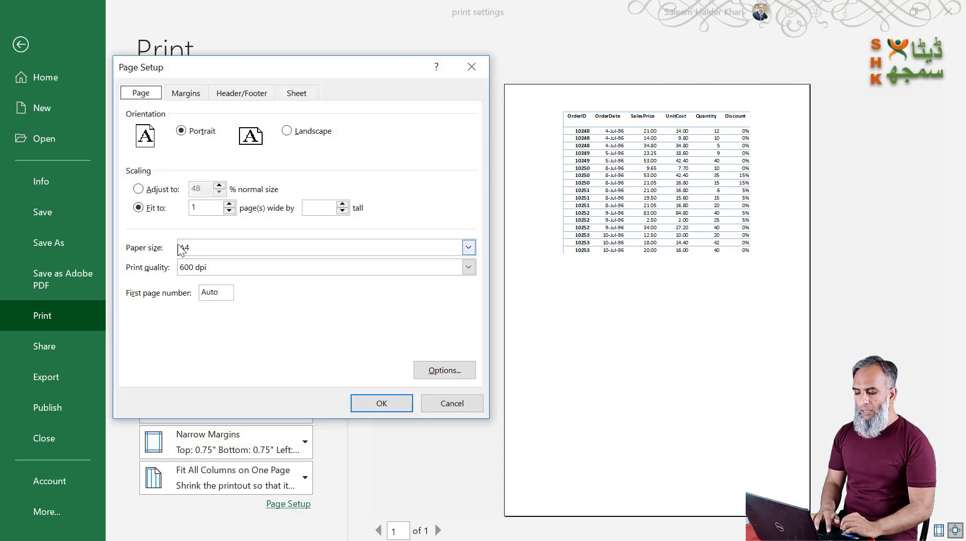
{"action": "left_click", "coordinate": [184, 95]}
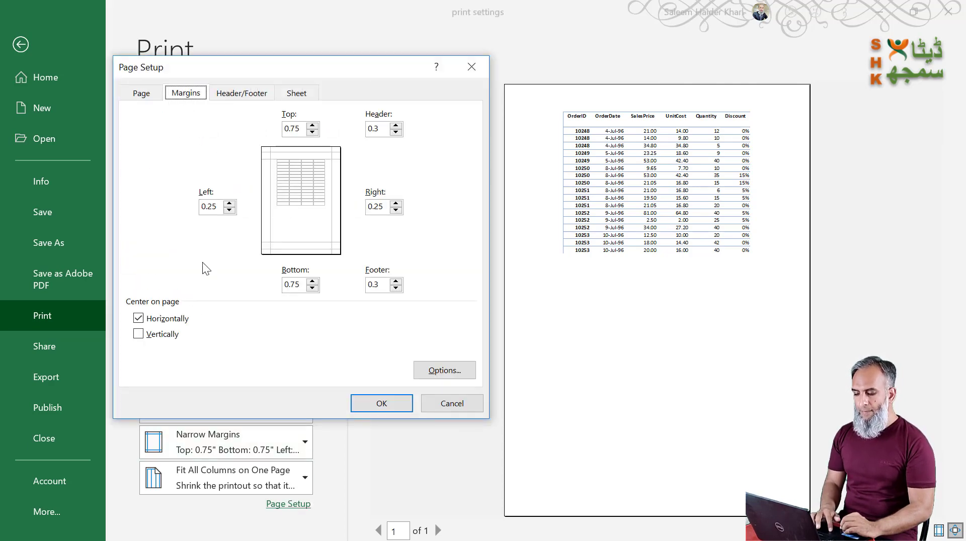
{"action": "left_click", "coordinate": [151, 335]}
{"action": "left_click", "coordinate": [360, 405]}
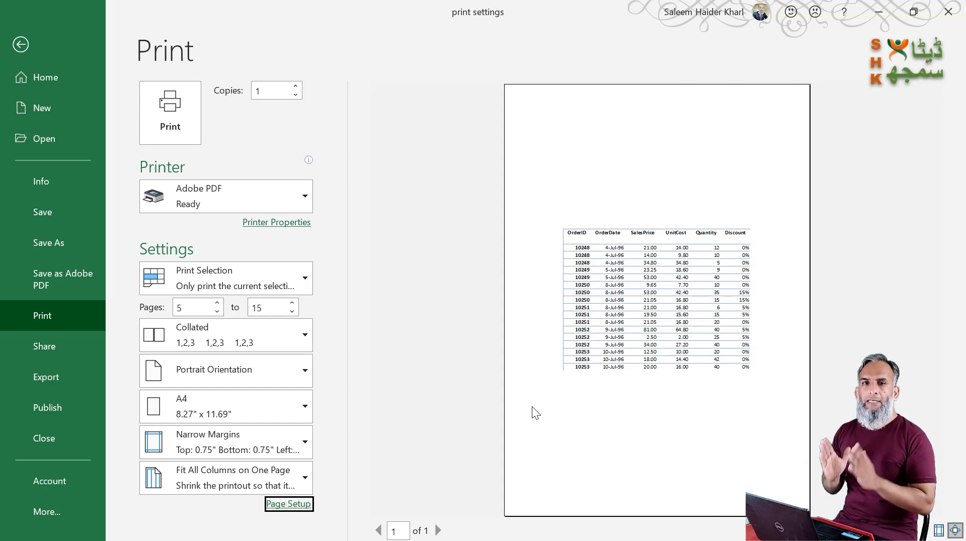
- Scale the printout to 48% and print the whole active sheet instead of the selection
{"action": "left_click", "coordinate": [379, 388]}
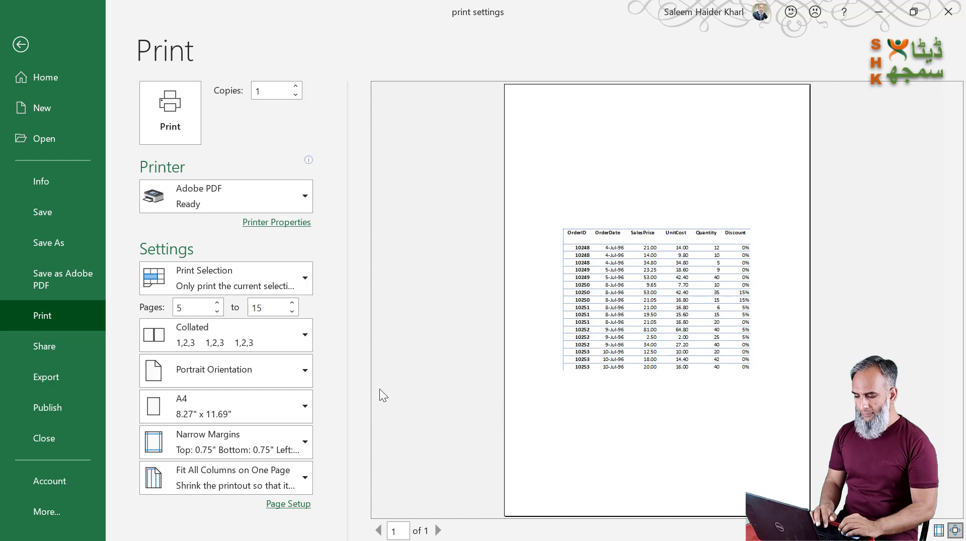
{"action": "left_click", "coordinate": [298, 509]}
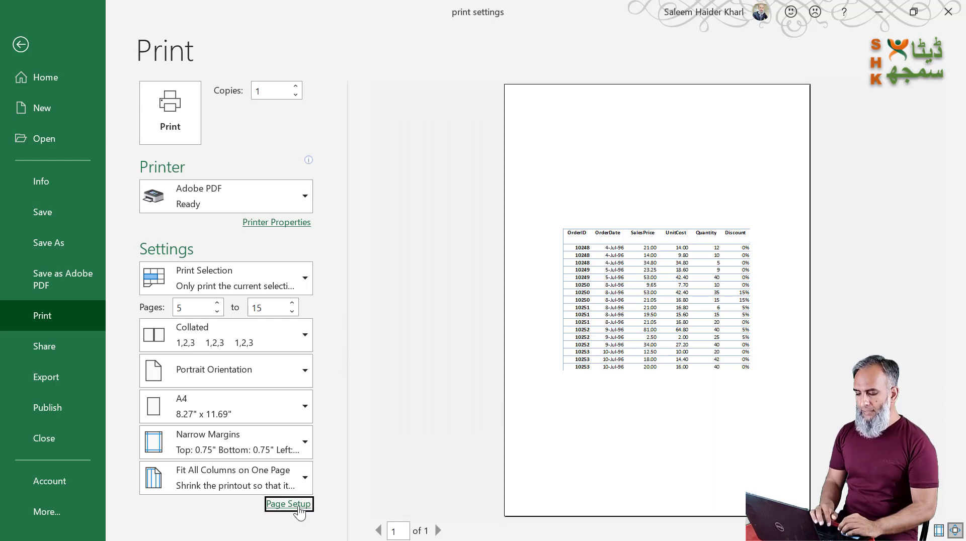
{"action": "left_click", "coordinate": [142, 189]}
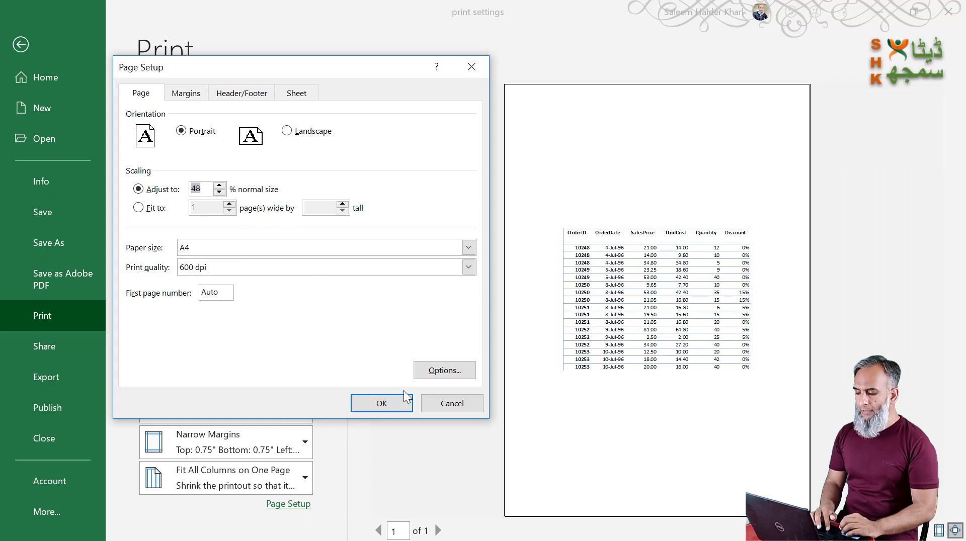
{"action": "left_click", "coordinate": [385, 405]}
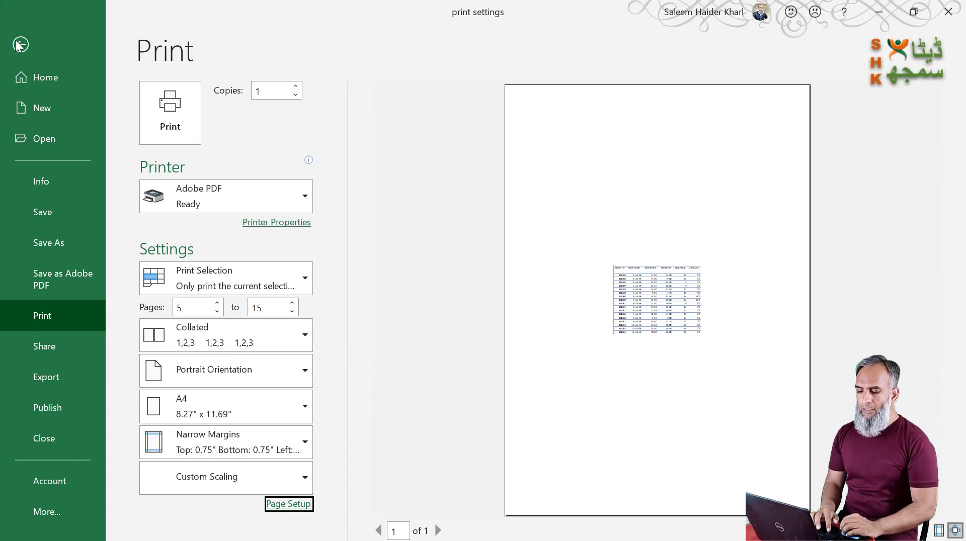
{"action": "left_click", "coordinate": [221, 282]}
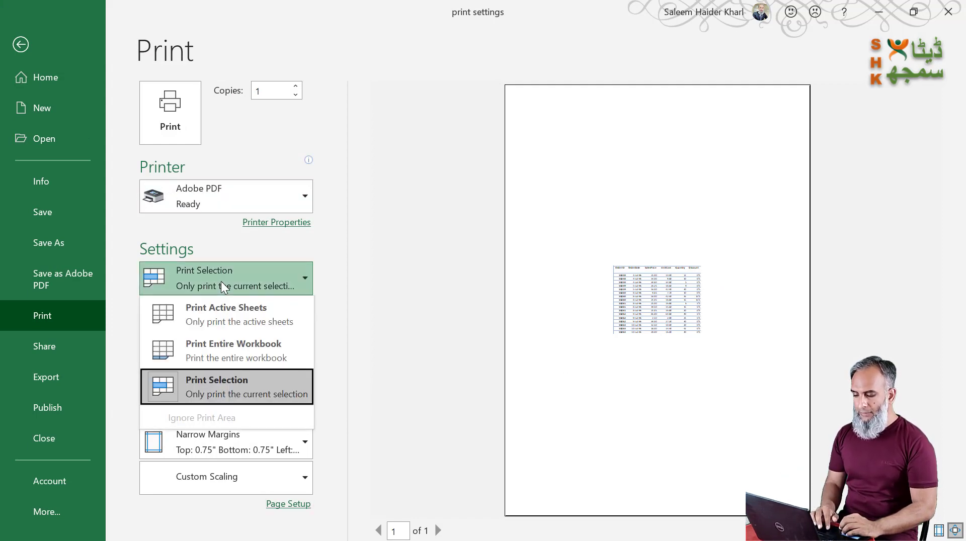
{"action": "left_click", "coordinate": [222, 313]}
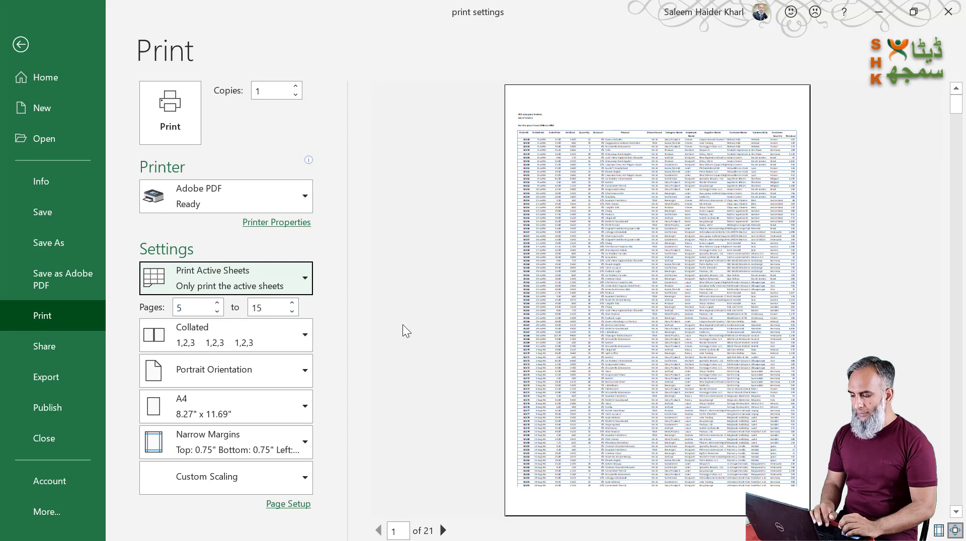
- Adjust the scaling percentage up and down, settling on 60% of normal size
{"action": "left_click", "coordinate": [288, 505]}
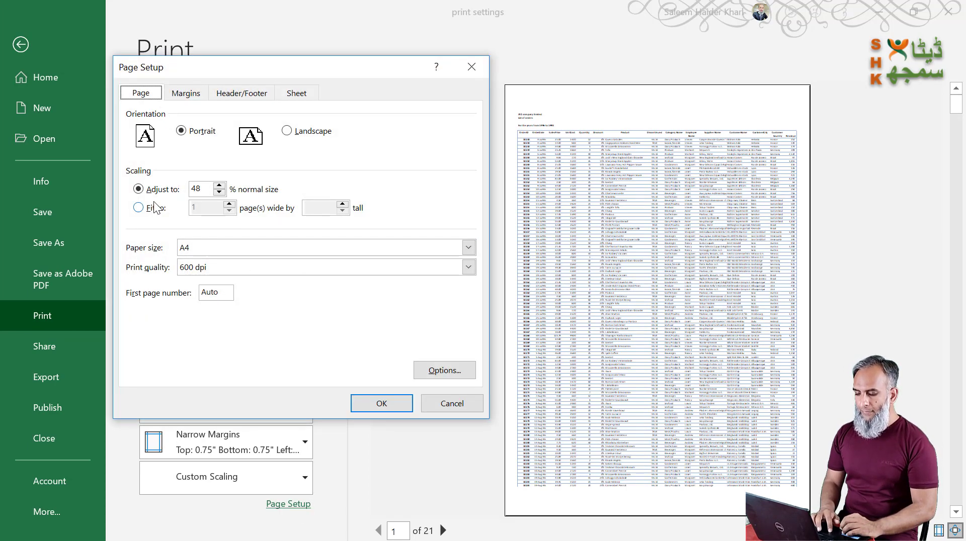
{"action": "left_click", "coordinate": [219, 186]}
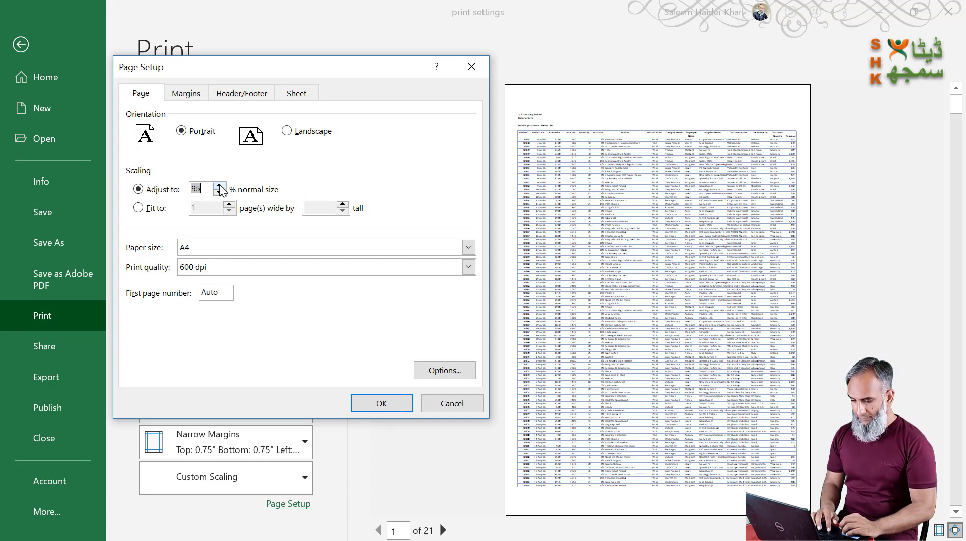
{"action": "left_click", "coordinate": [380, 400]}
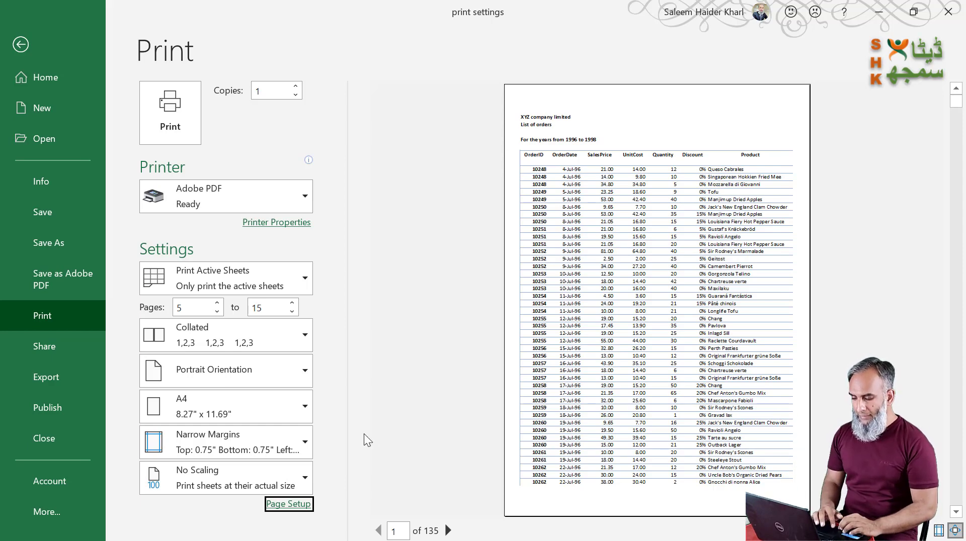
{"action": "left_click", "coordinate": [292, 504]}
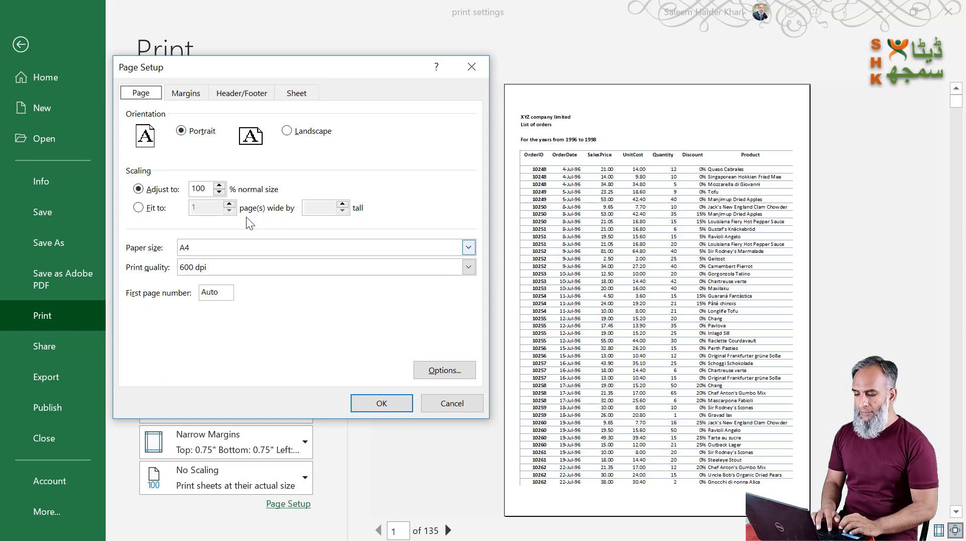
{"action": "left_click", "coordinate": [219, 192]}
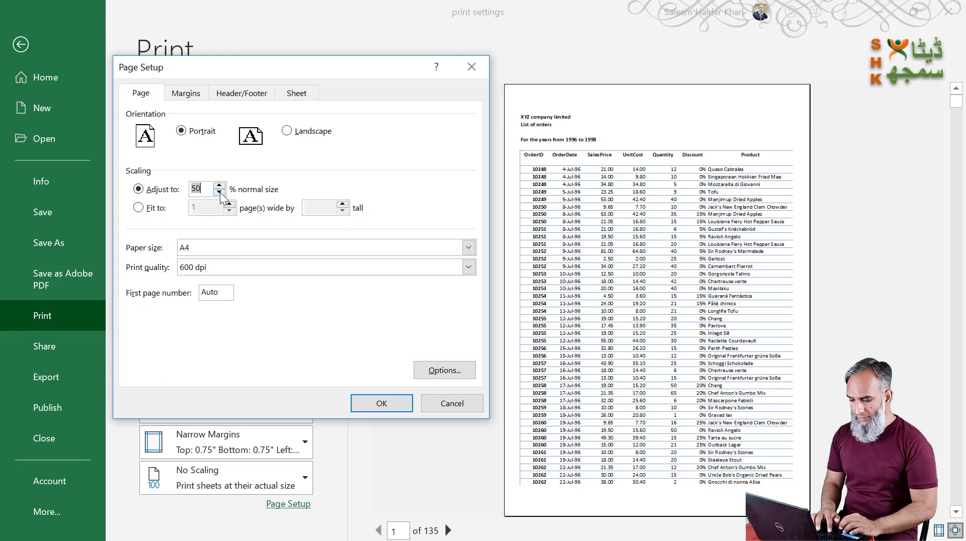
{"action": "left_click", "coordinate": [383, 406]}
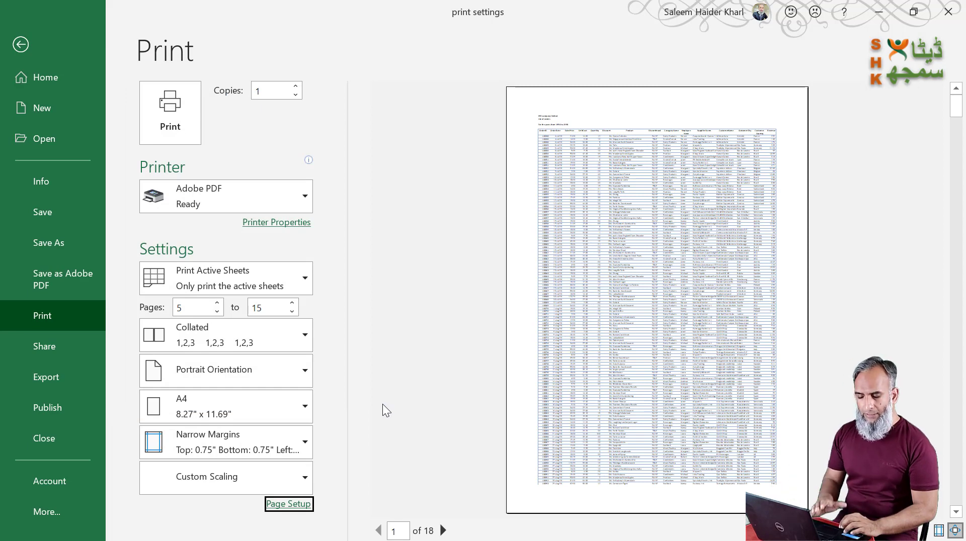
{"action": "left_click", "coordinate": [297, 509]}
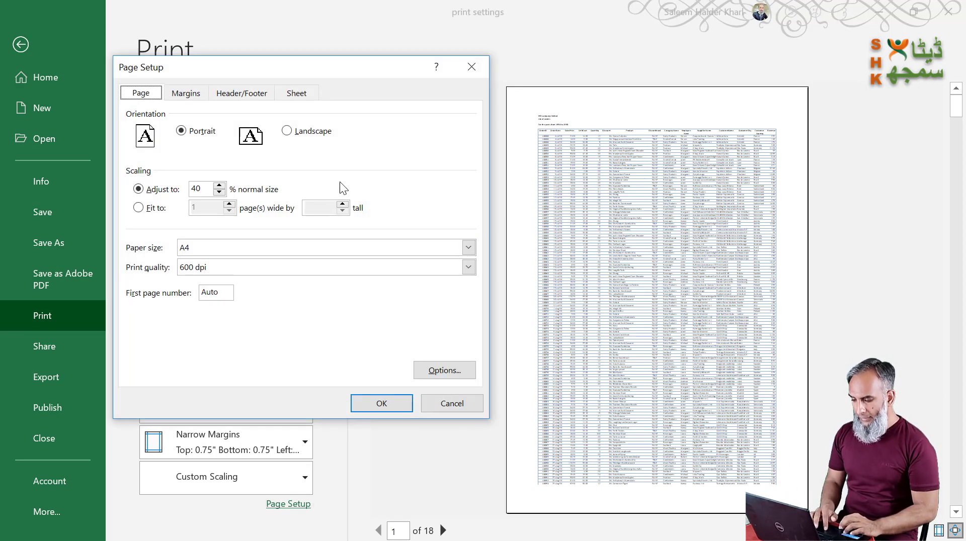
{"action": "left_click", "coordinate": [219, 185]}
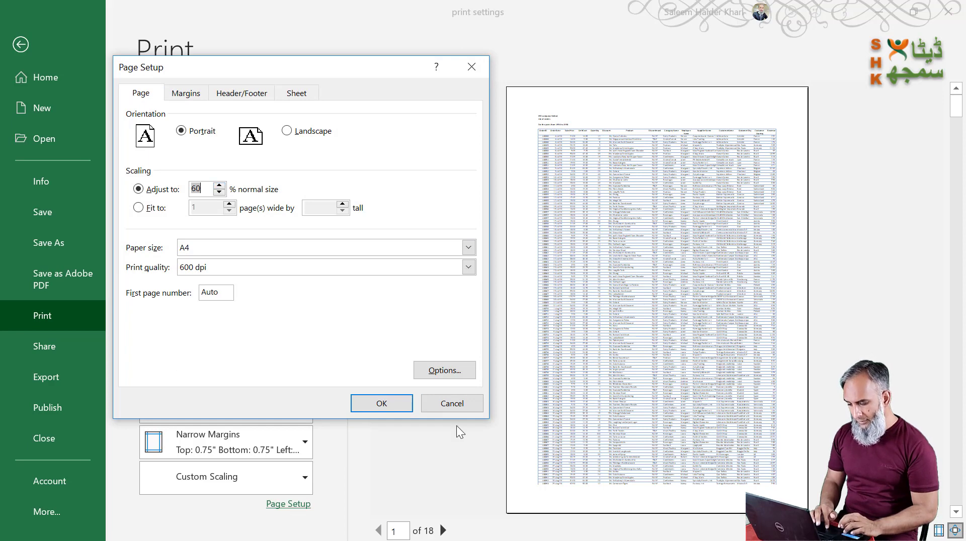
{"action": "left_click", "coordinate": [399, 400]}
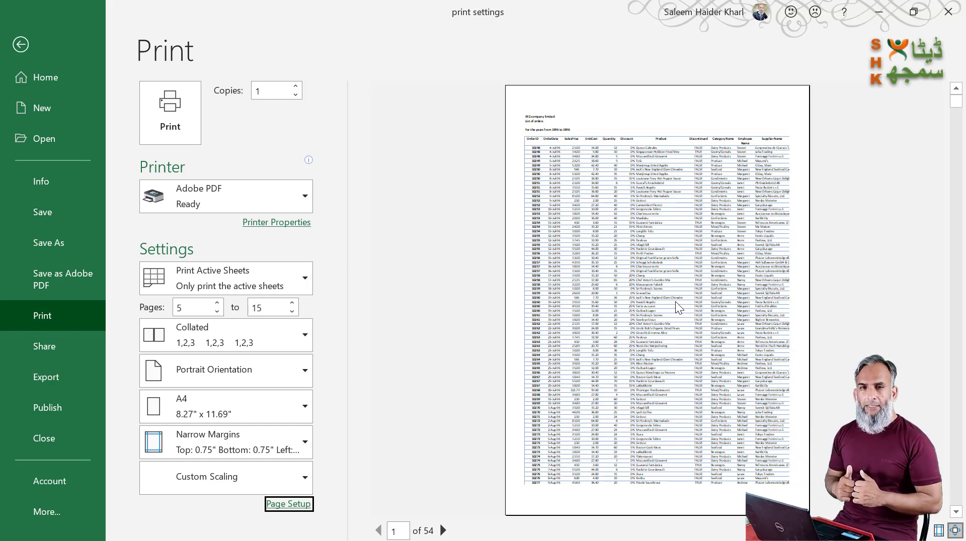
- Set the page to Landscape, fit to 1 page wide with pages tall left blank
{"action": "key", "text": "Escape"}
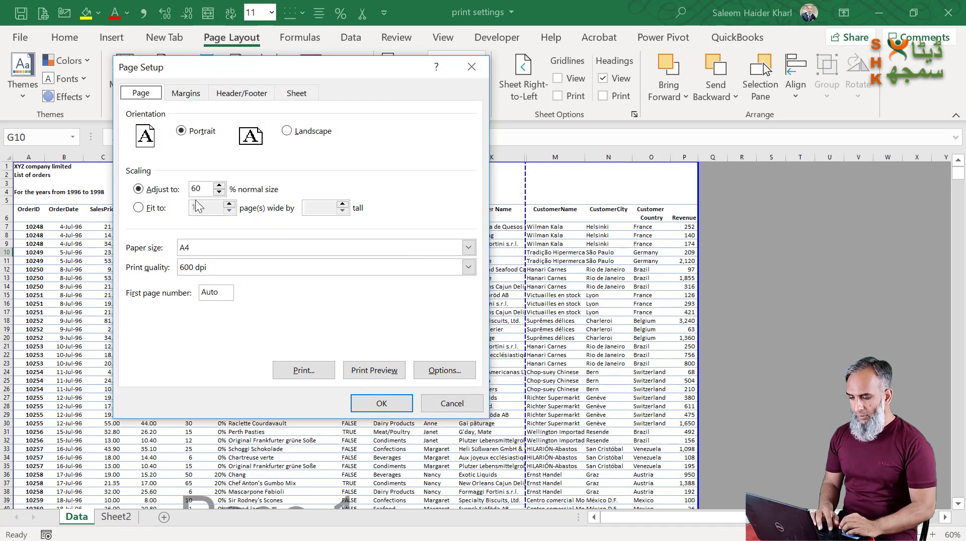
{"action": "left_click", "coordinate": [288, 131]}
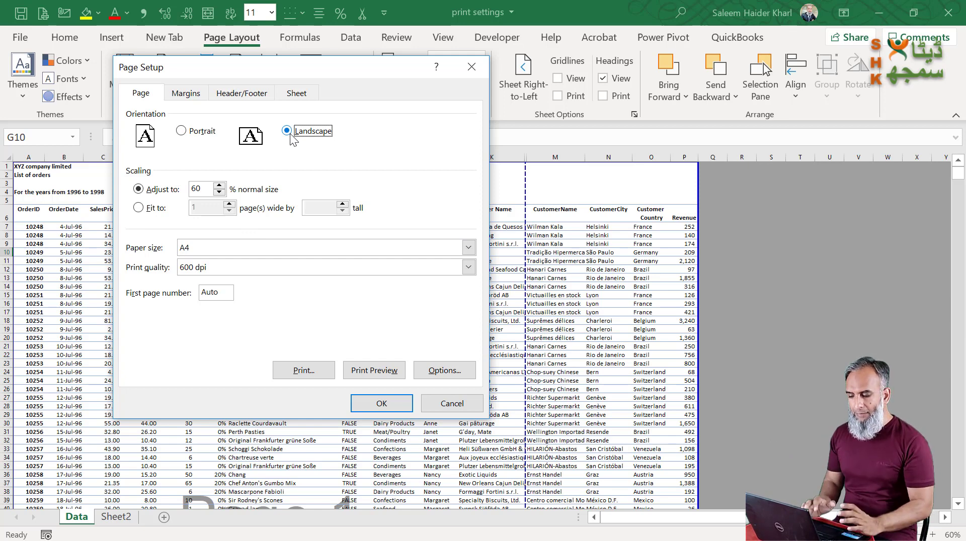
{"action": "left_click", "coordinate": [139, 209]}
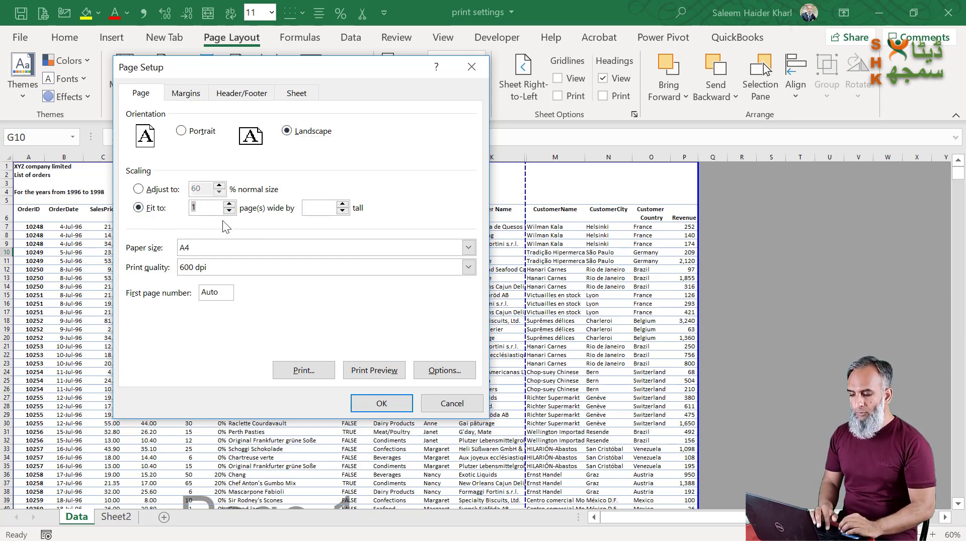
{"action": "left_click", "coordinate": [324, 208]}
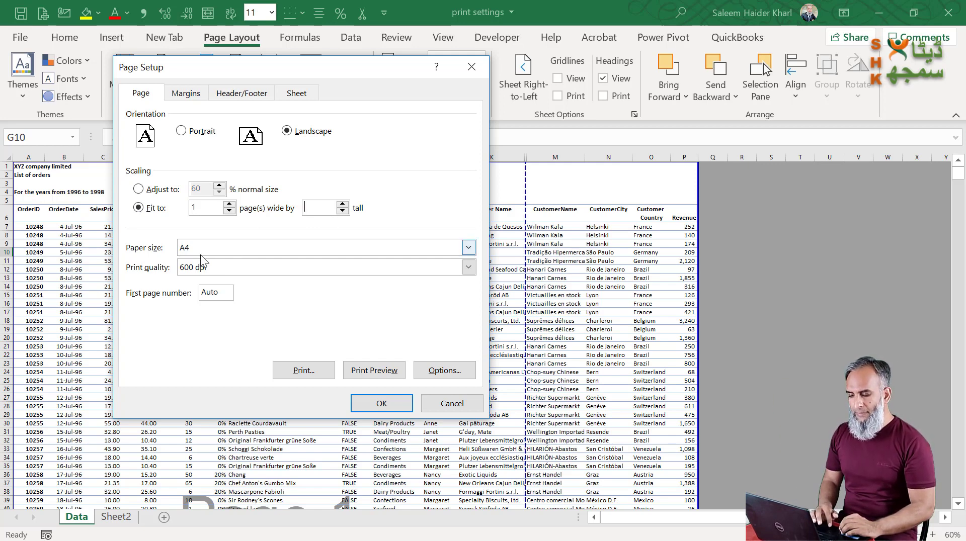
- Turn off vertical centering and repeat row $6:$6 and column $A:$A as print titles
{"action": "left_click", "coordinate": [186, 93]}
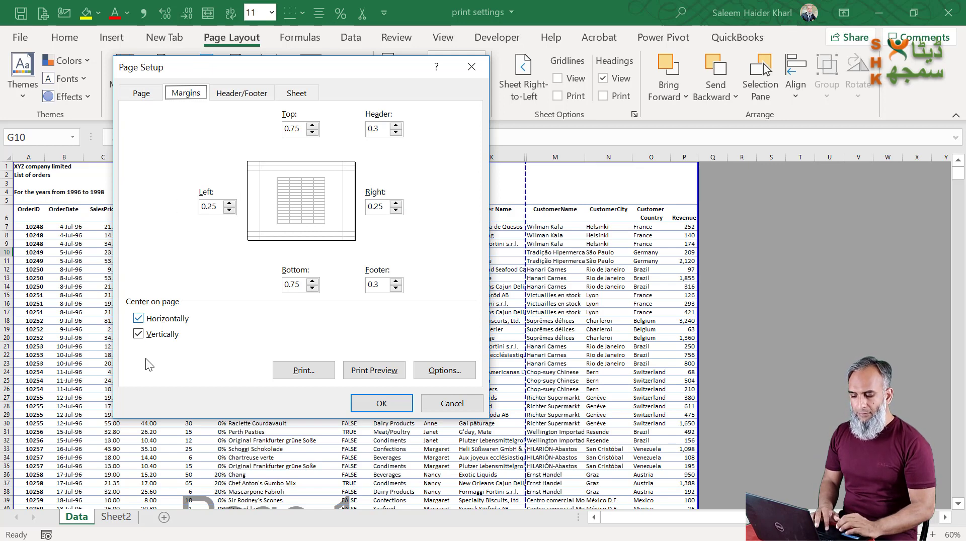
{"action": "left_click", "coordinate": [139, 335]}
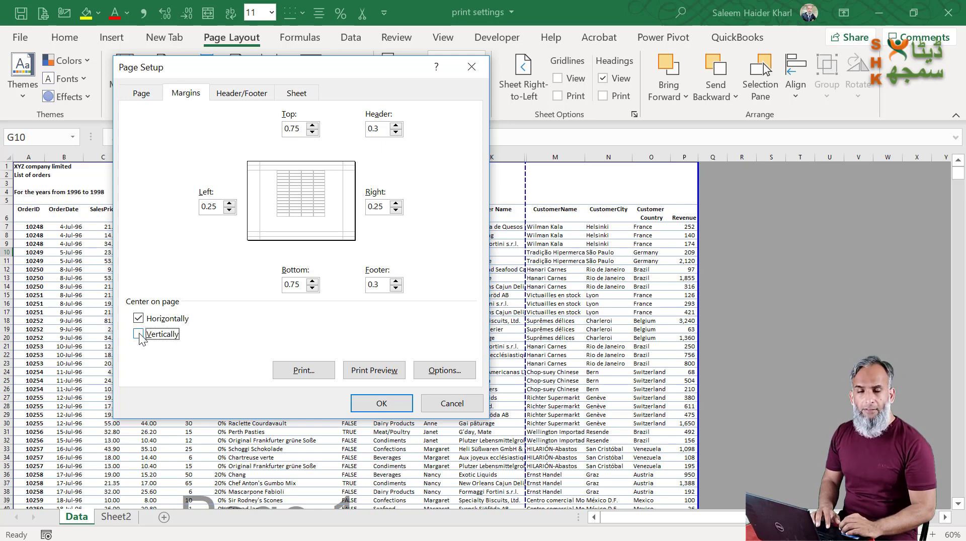
{"action": "left_click", "coordinate": [259, 101]}
{"action": "left_click", "coordinate": [304, 96]}
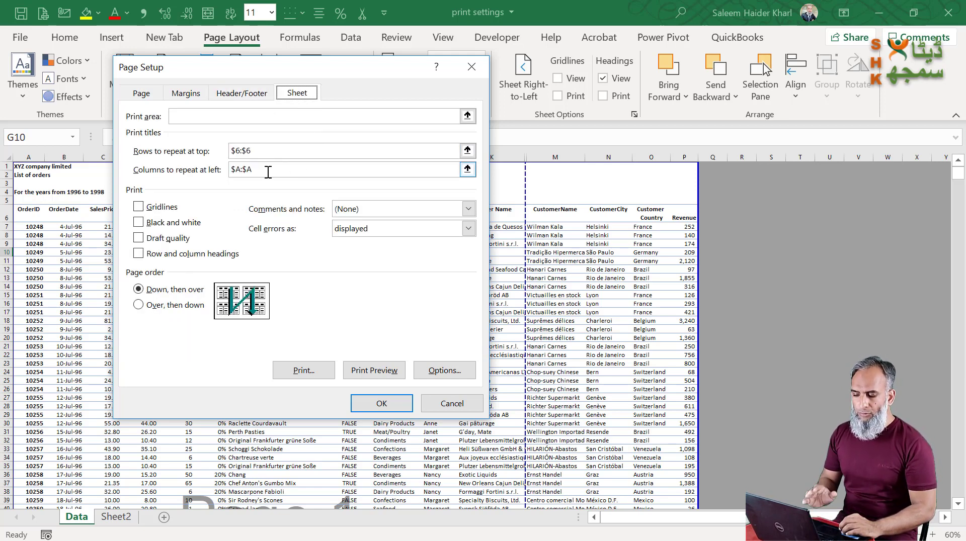
{"action": "left_click", "coordinate": [382, 404]}
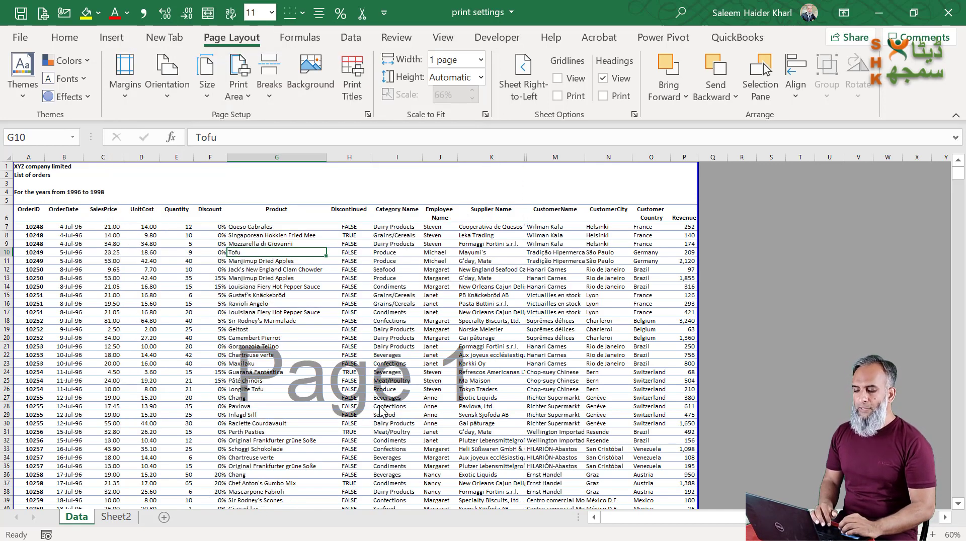
- Preview the 45 landscape pages, scrolling to see the header row repeat
{"action": "key", "text": "ctrl+p"}
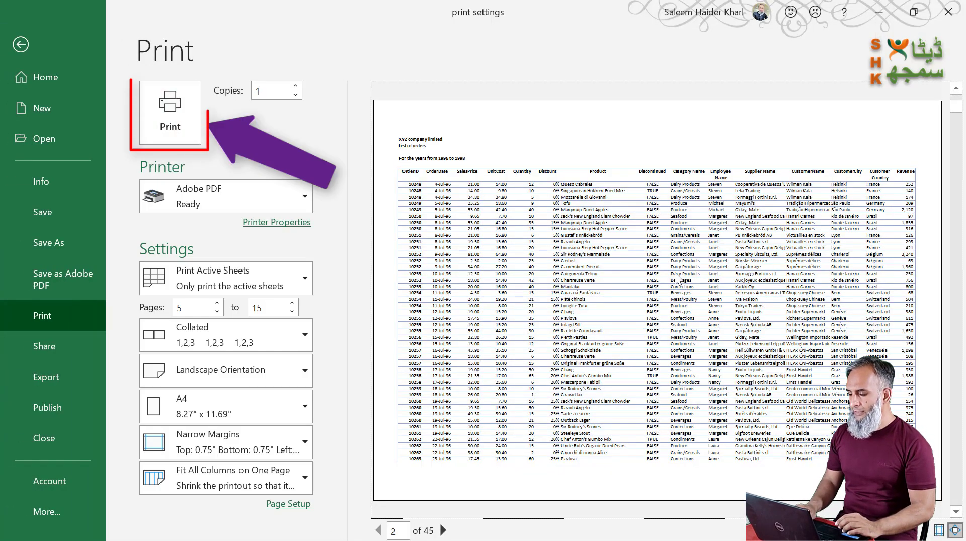
{"action": "scroll", "coordinate": [677, 277], "scroll_direction": "down", "scroll_amount": 1}
{"action": "scroll", "coordinate": [678, 277], "scroll_direction": "down", "scroll_amount": 1}
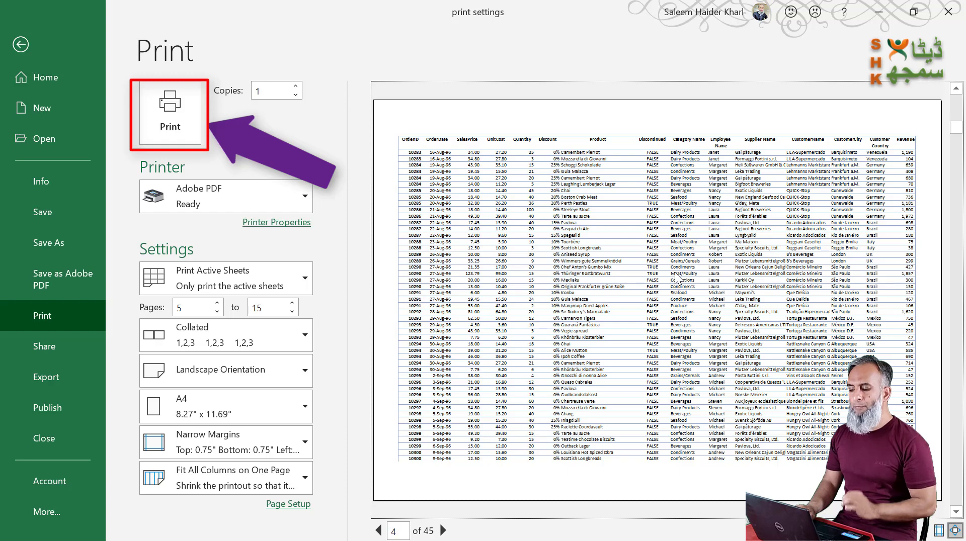